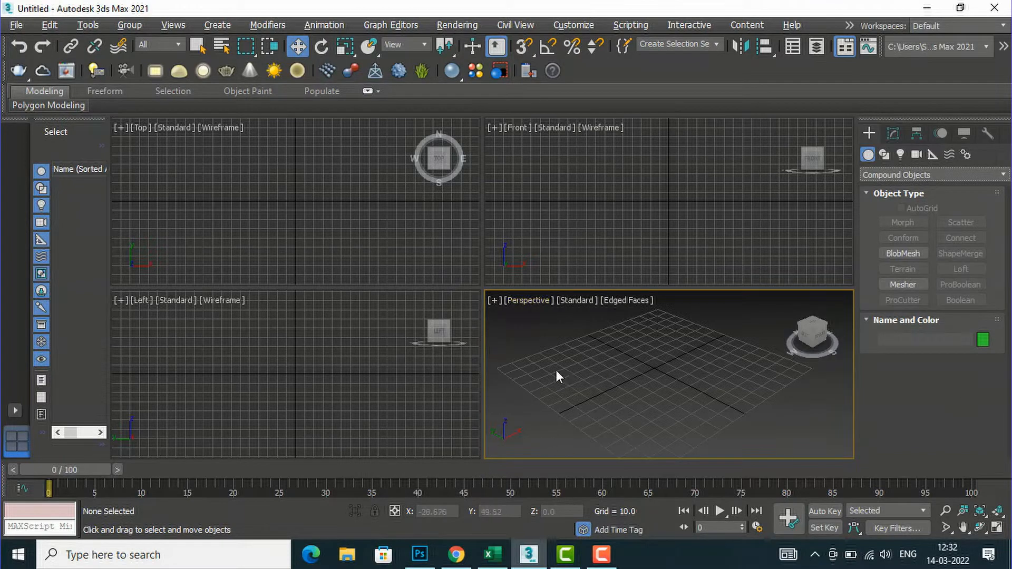
Create a standard primitive box in the Perspective view, about 33 long, 20 wide and 25 high.
{"action": "left_click", "coordinate": [907, 177]}
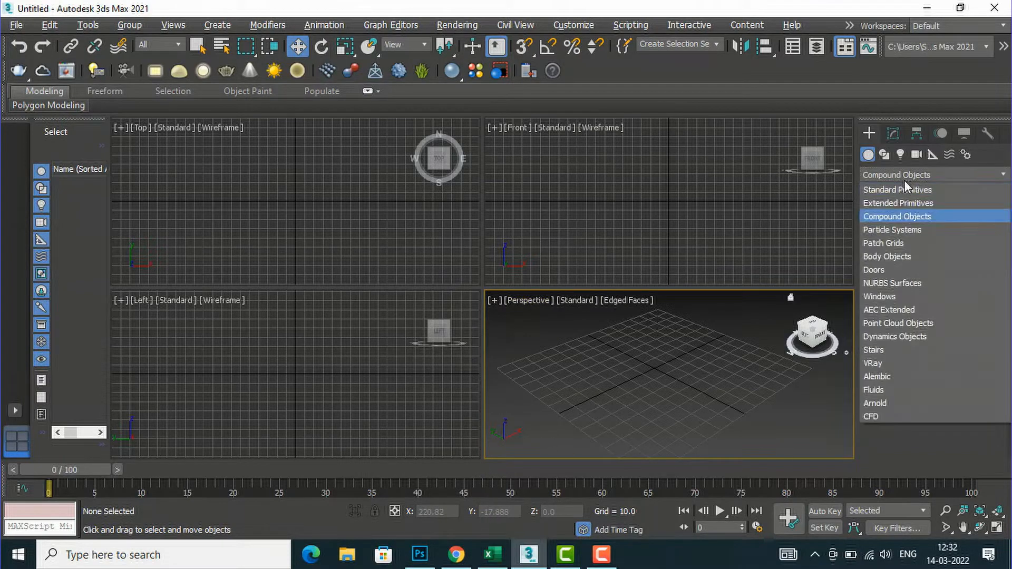
{"action": "left_click", "coordinate": [901, 191]}
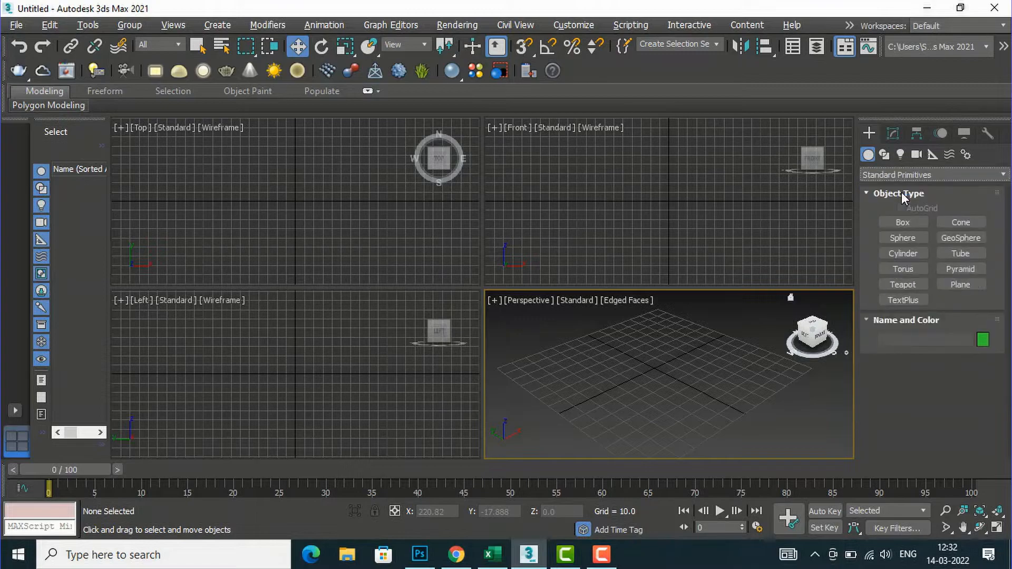
{"action": "left_click", "coordinate": [902, 222]}
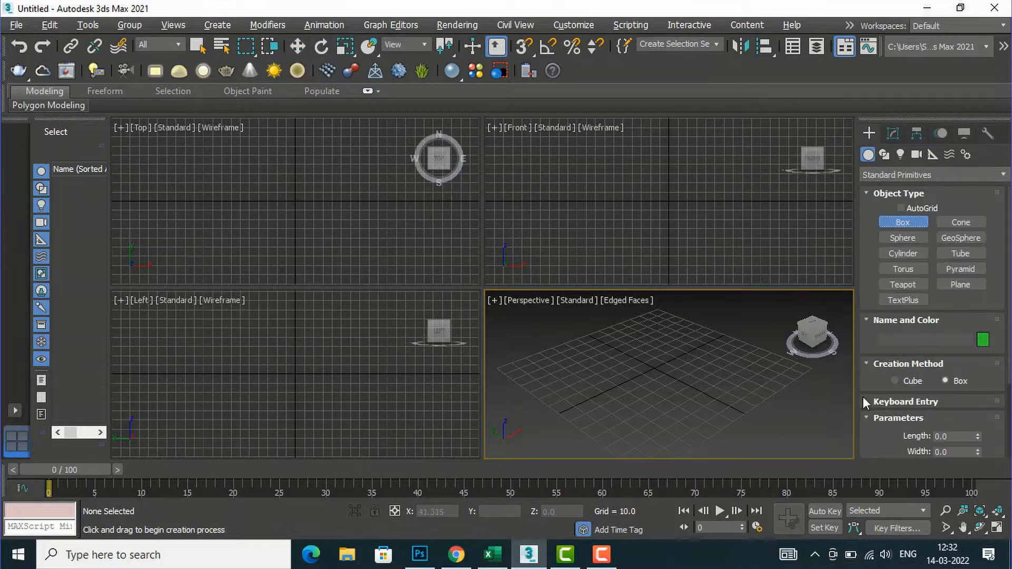
{"action": "scroll", "coordinate": [954, 399], "scroll_direction": "down", "scroll_amount": 3}
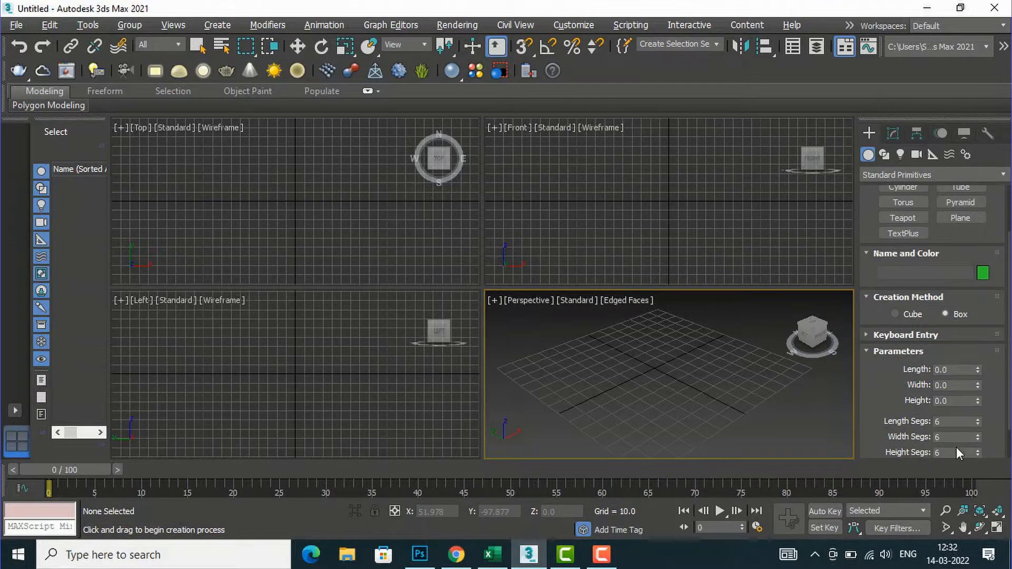
{"action": "left_click_drag", "start_coordinate": [562, 394], "coordinate": [628, 401]}
{"action": "left_click", "coordinate": [626, 390]}
{"action": "left_click", "coordinate": [627, 356]}
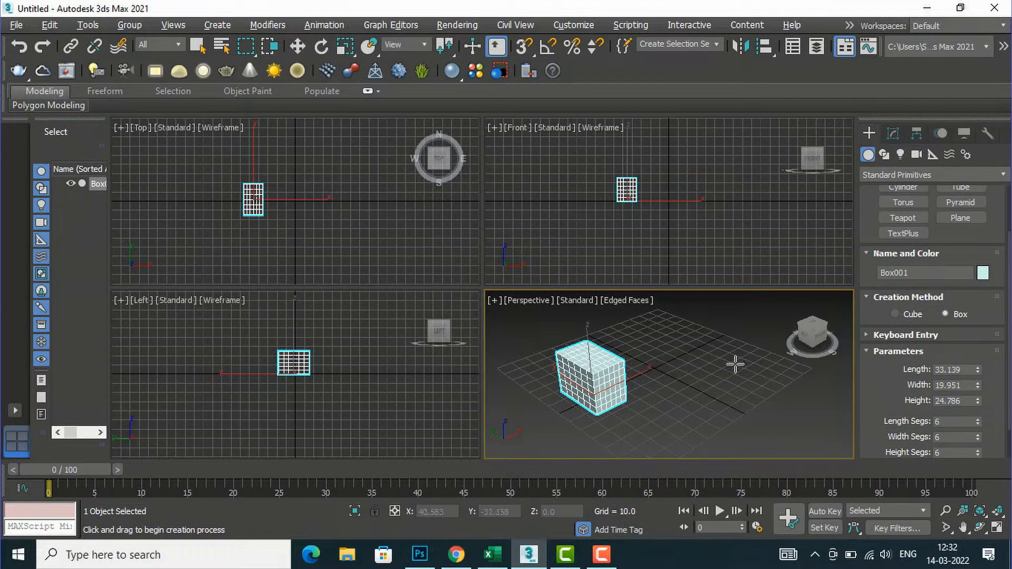
Maximize the Perspective view and add two more boxes beside the first, the third about 18 long, 25 wide and 29 high.
{"action": "key", "text": "alt+w"}
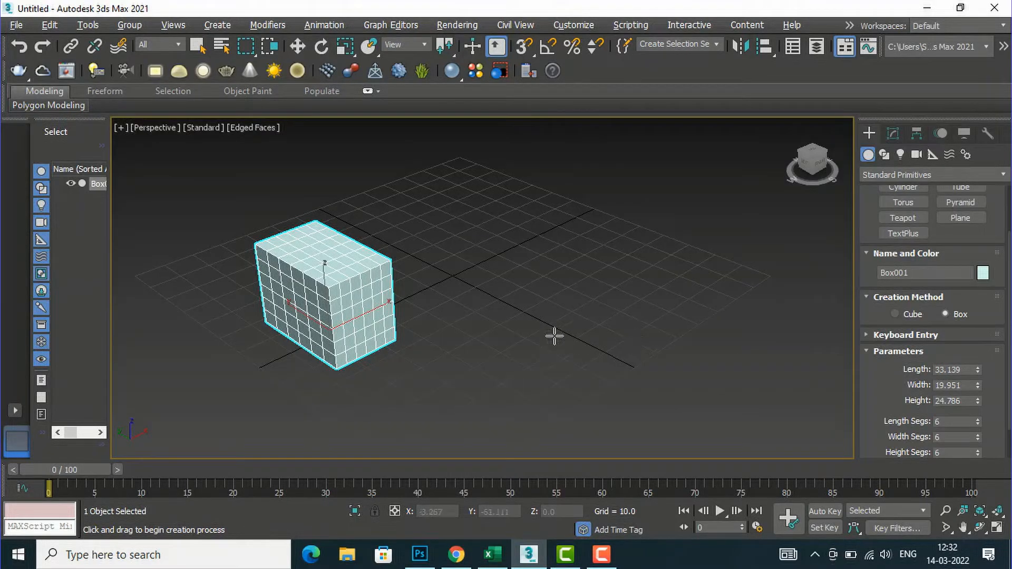
{"action": "left_click_drag", "start_coordinate": [536, 324], "coordinate": [582, 269]}
{"action": "left_click", "coordinate": [582, 226]}
{"action": "left_click_drag", "start_coordinate": [731, 331], "coordinate": [741, 395]}
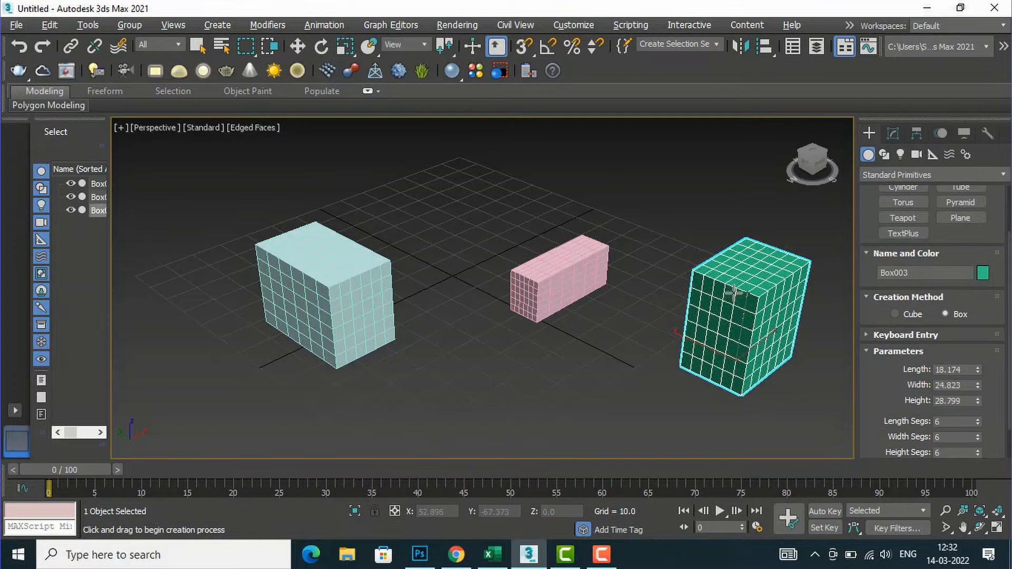
{"action": "scroll", "coordinate": [446, 262], "scroll_direction": "down", "scroll_amount": 3}
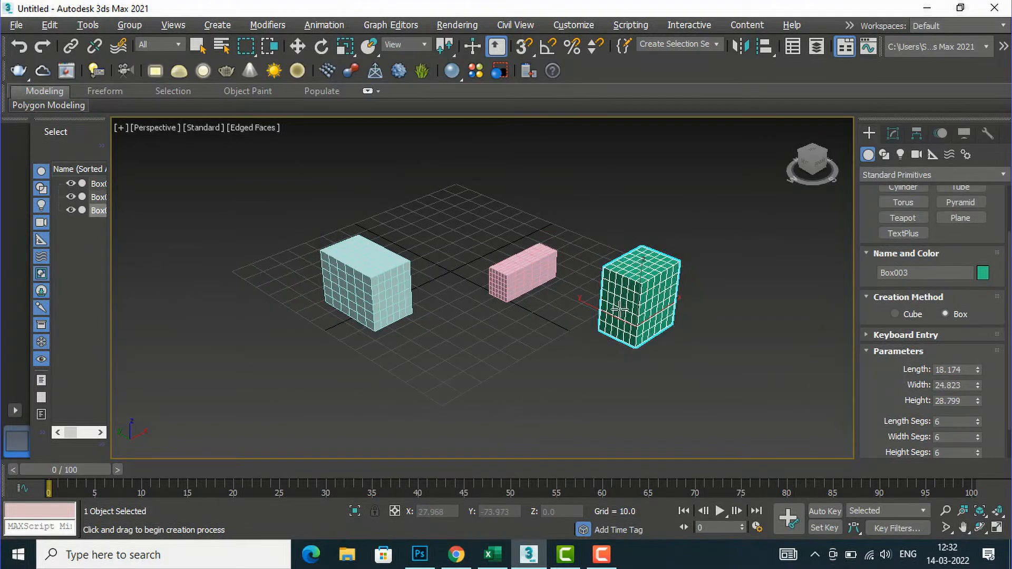
{"action": "scroll", "coordinate": [619, 310], "scroll_direction": "up", "scroll_amount": 3}
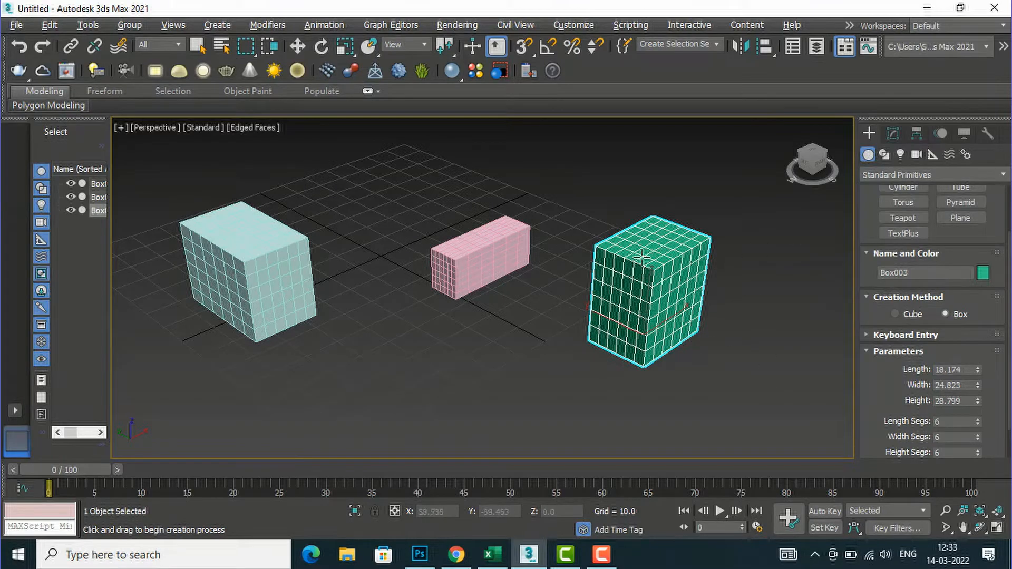
Convert the green box to an Editable Poly.
{"action": "right_click", "coordinate": [634, 289]}
{"action": "right_click", "coordinate": [634, 289]}
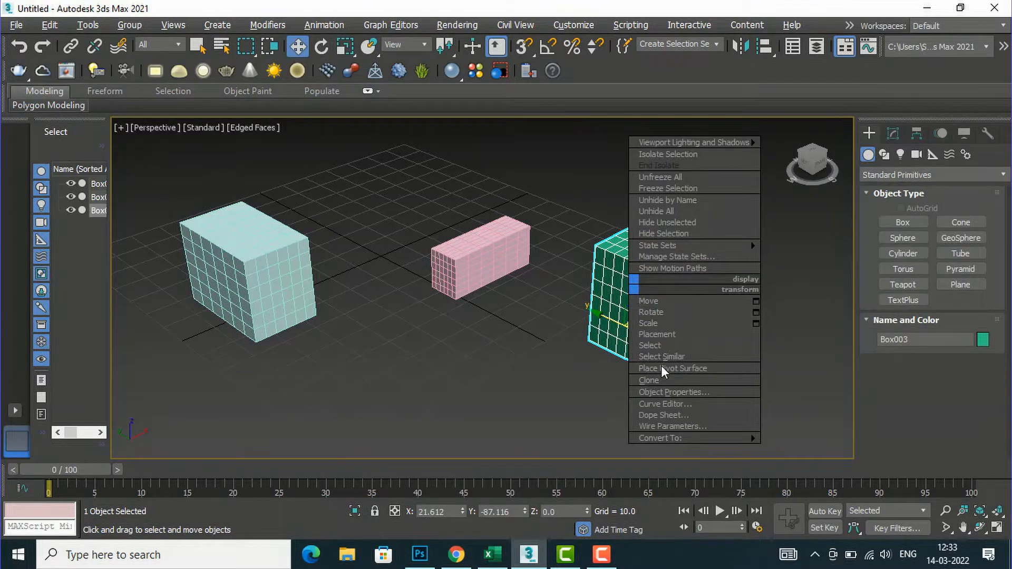
{"action": "mouse_move", "coordinate": [691, 438]}
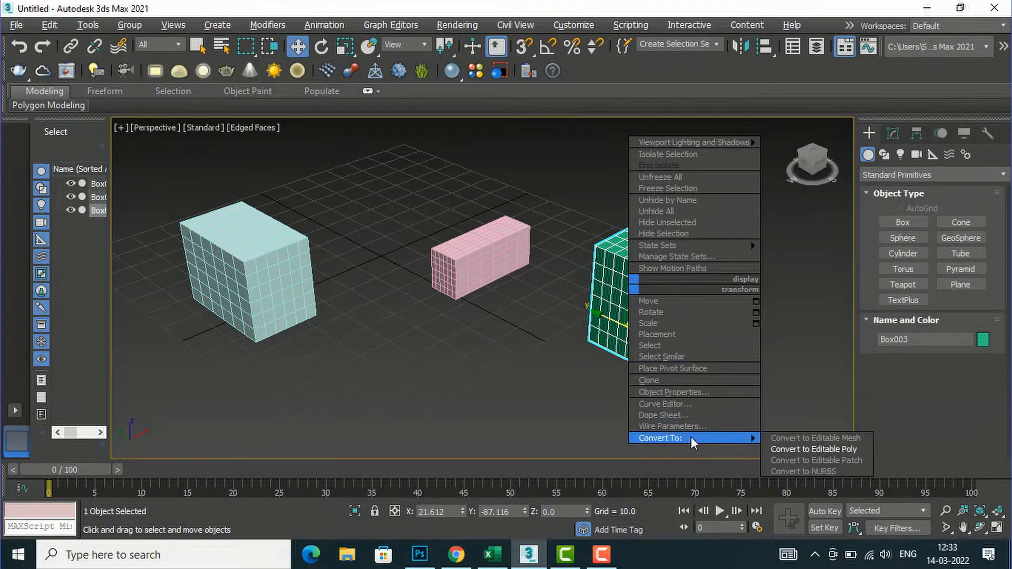
{"action": "left_click", "coordinate": [805, 450]}
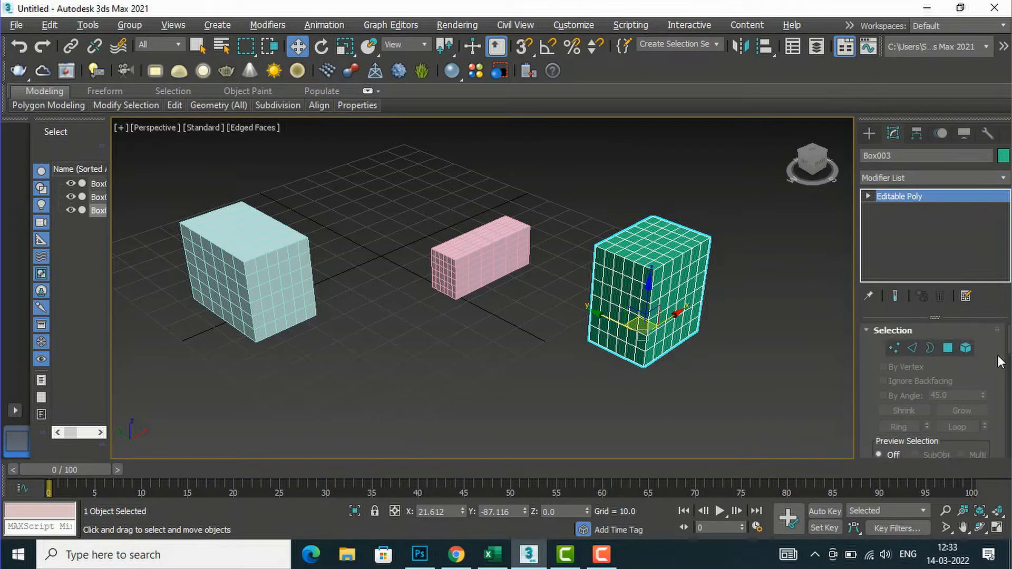
At polygon level, pull one polygon of the green box's right side face outward along Y by about 6.4 units.
{"action": "left_click", "coordinate": [947, 348]}
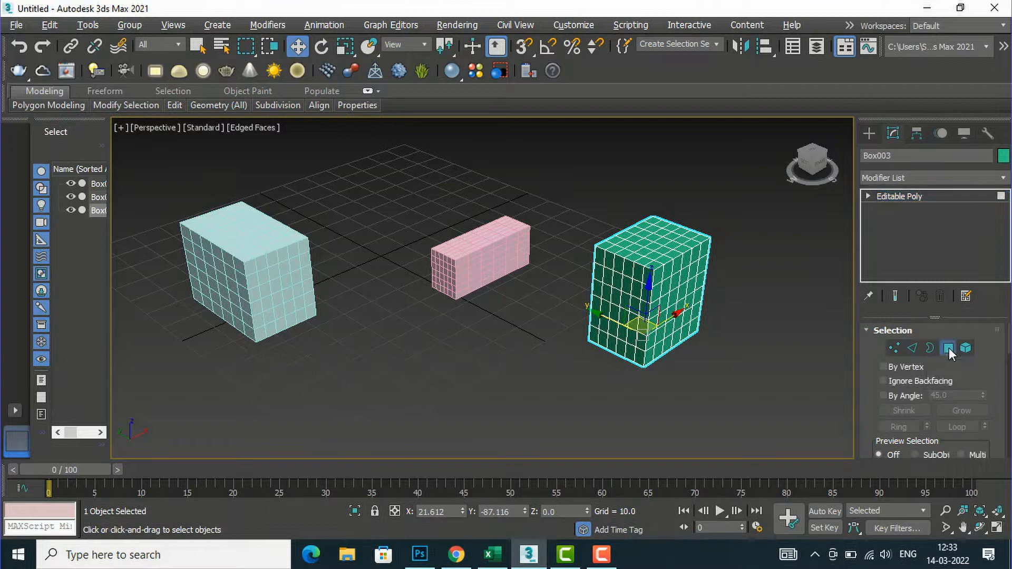
{"action": "scroll", "coordinate": [696, 272], "scroll_direction": "up", "scroll_amount": 2}
{"action": "scroll", "coordinate": [692, 273], "scroll_direction": "up", "scroll_amount": 2}
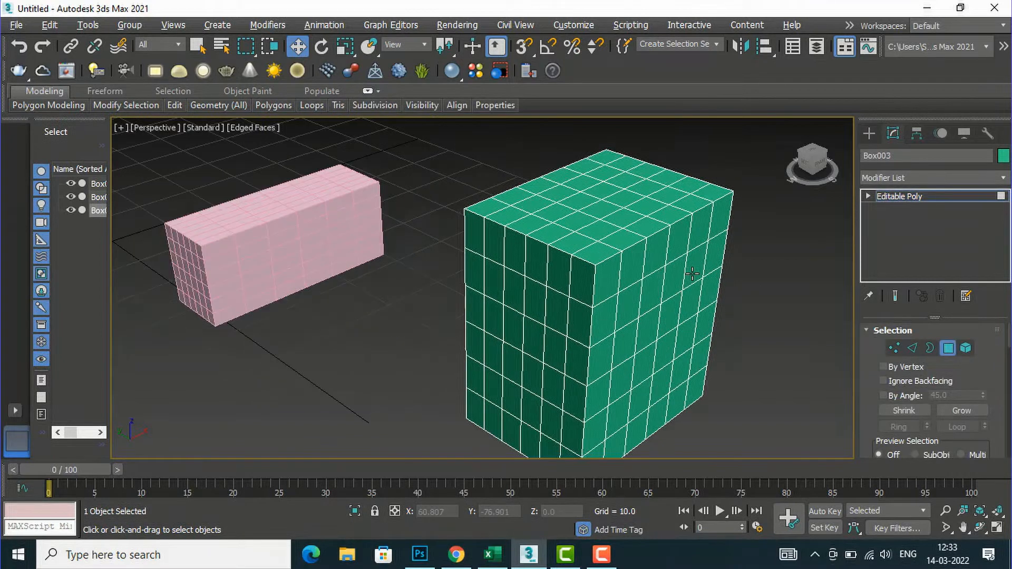
{"action": "left_click", "coordinate": [654, 294]}
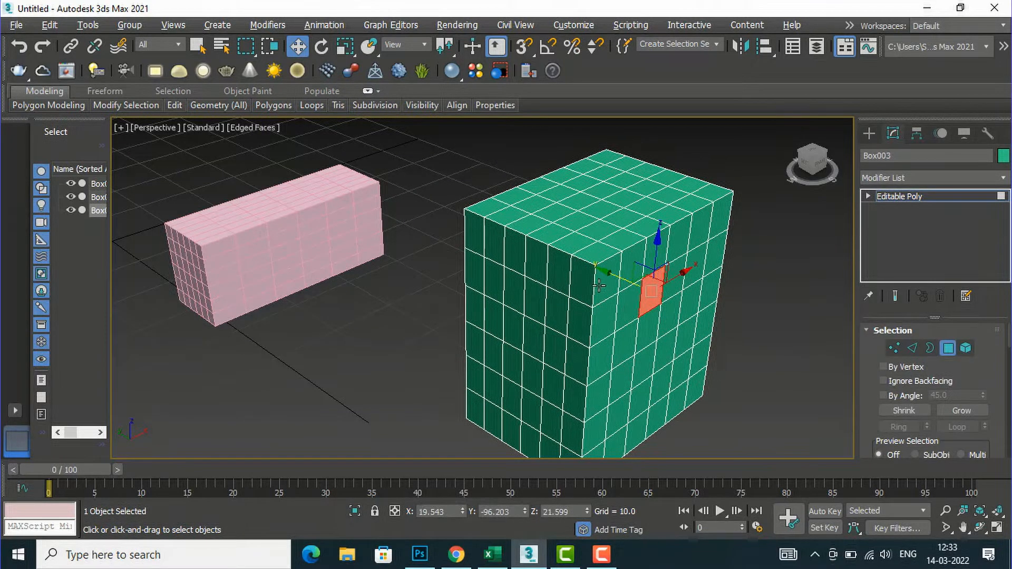
{"action": "left_click_drag", "start_coordinate": [605, 270], "coordinate": [661, 304]}
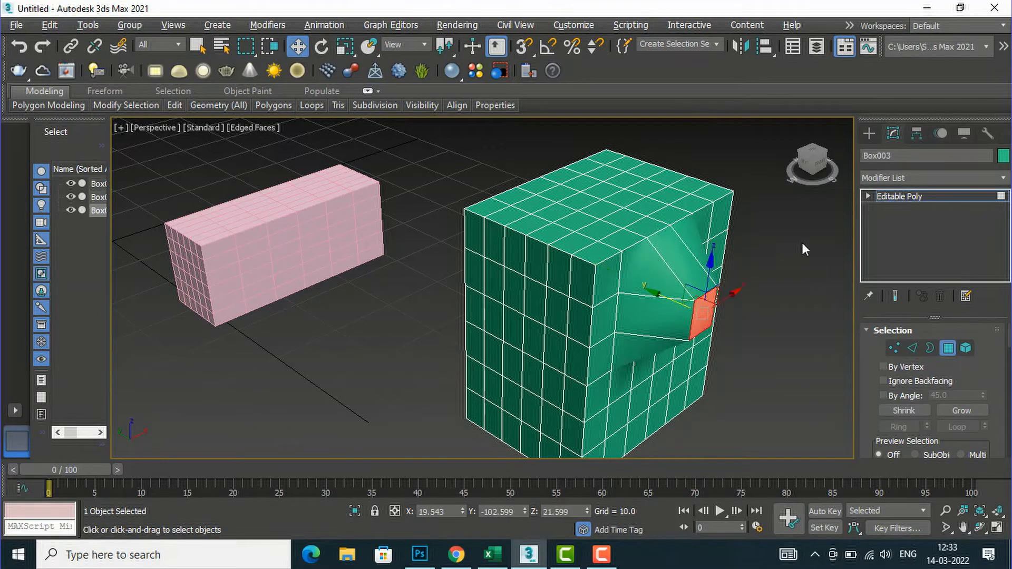
Pull a polygon on the upper part of the green box's left side face outward along X and clear the polygon selection.
{"action": "middle_click_drag", "start_coordinate": [803, 249], "coordinate": [640, 227], "text": "alt"}
{"action": "left_click", "coordinate": [604, 249]}
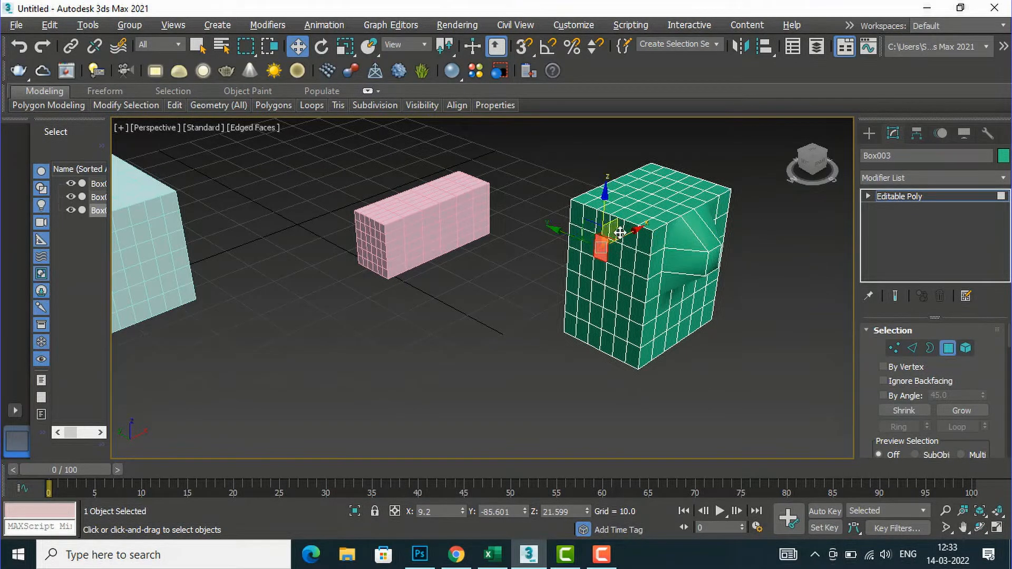
{"action": "left_click_drag", "start_coordinate": [638, 230], "coordinate": [610, 244]}
{"action": "scroll", "coordinate": [781, 331], "scroll_direction": "down", "scroll_amount": 3}
{"action": "left_click", "coordinate": [667, 382]}
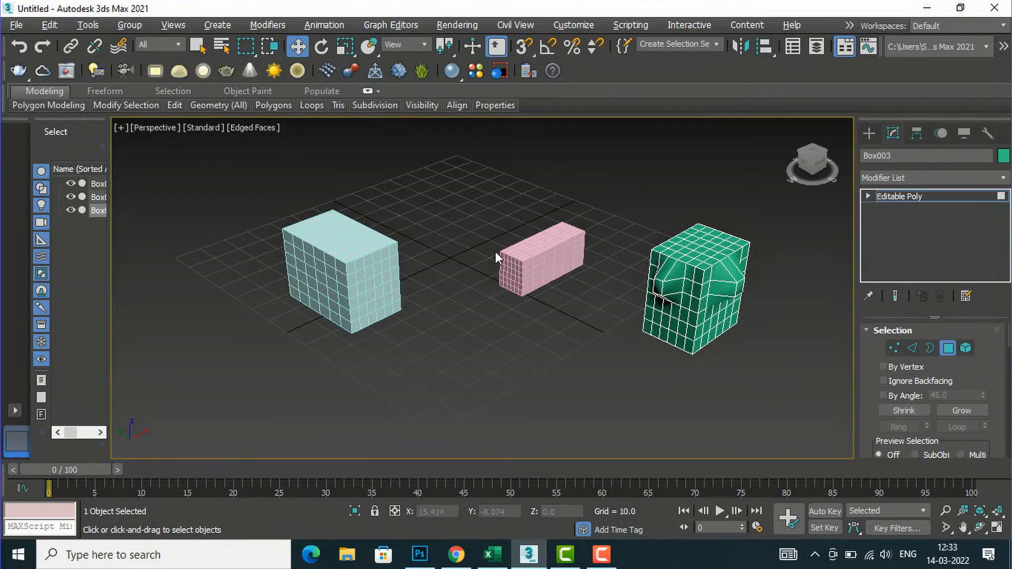
{"action": "scroll", "coordinate": [963, 425], "scroll_direction": "down", "scroll_amount": 3}
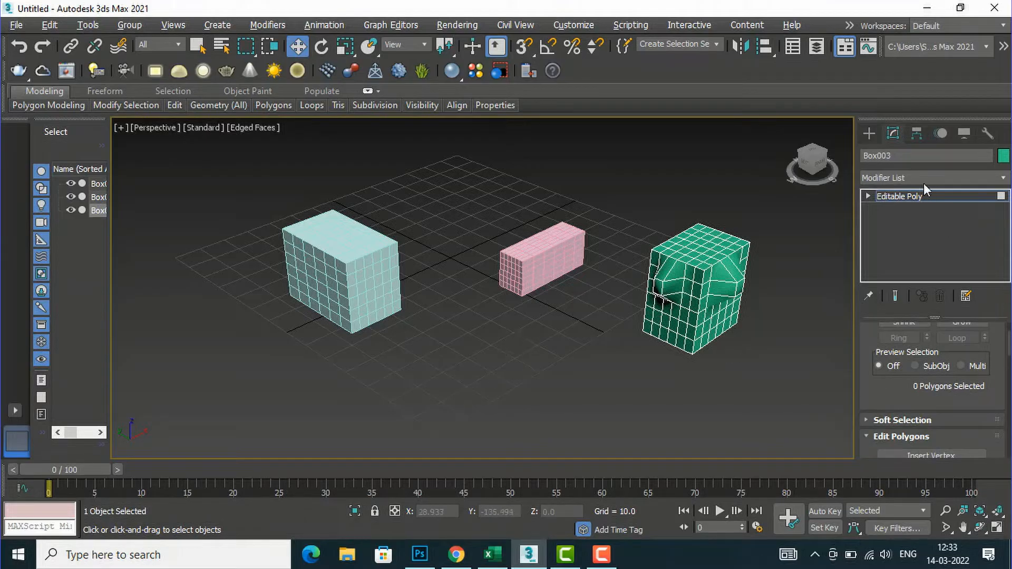
Leave polygon editing and move the pink box to about X 21.4, Y -10.5.
{"action": "left_click", "coordinate": [869, 135]}
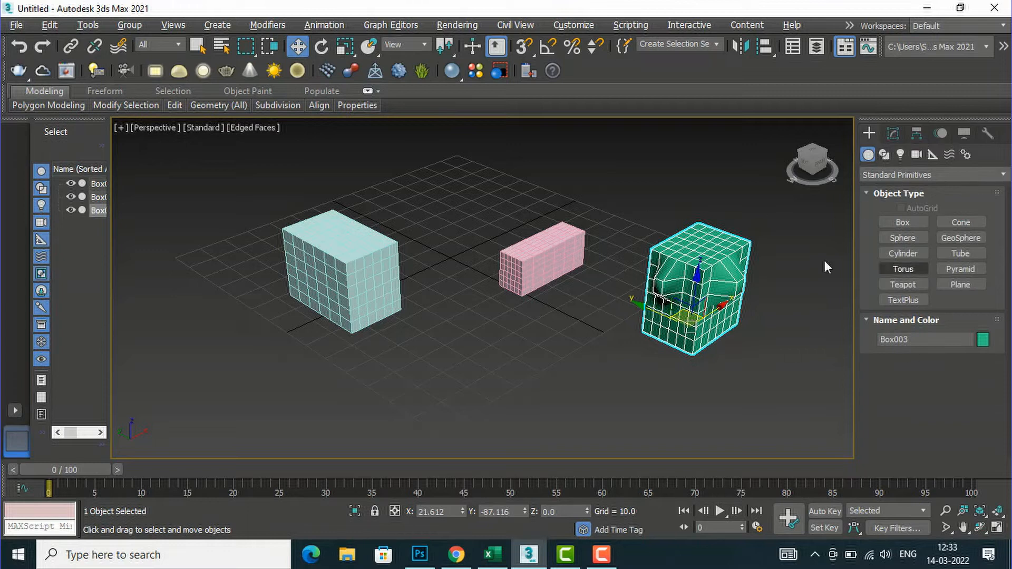
{"action": "left_click", "coordinate": [532, 264]}
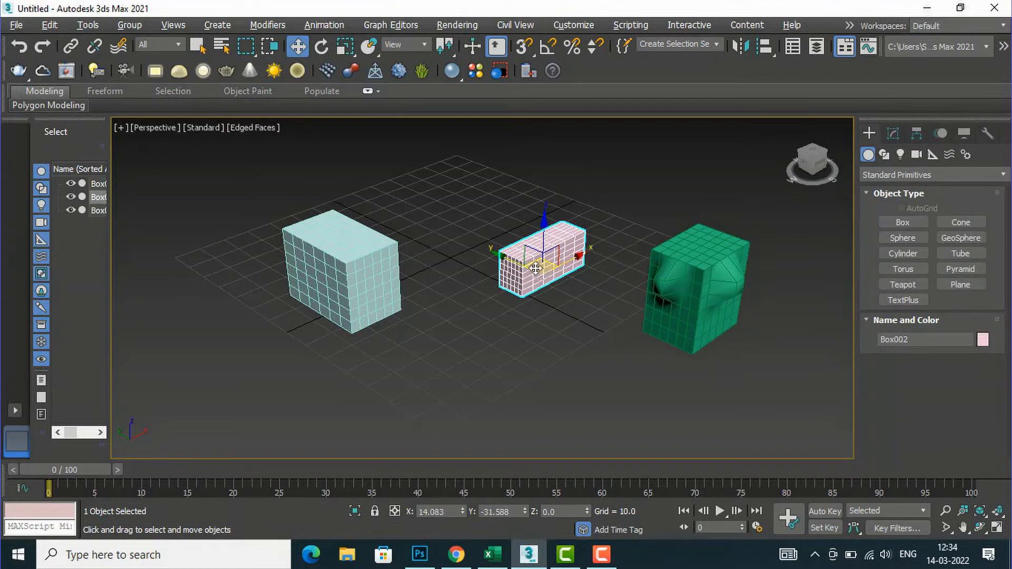
{"action": "left_click_drag", "start_coordinate": [495, 257], "coordinate": [466, 231]}
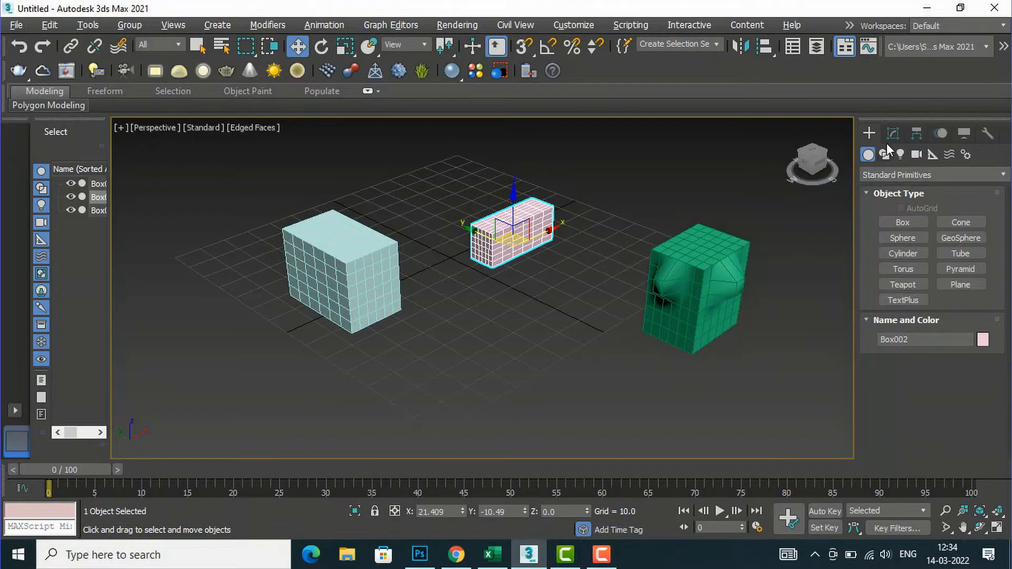
Turn the pink box into a Morph compound object and go to its target settings.
{"action": "left_click", "coordinate": [890, 172]}
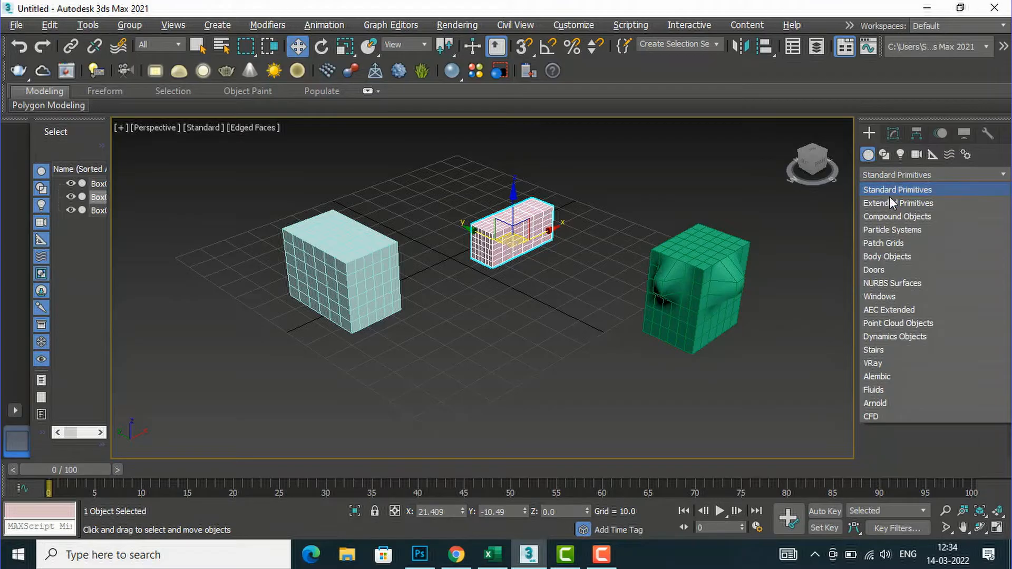
{"action": "left_click", "coordinate": [896, 216]}
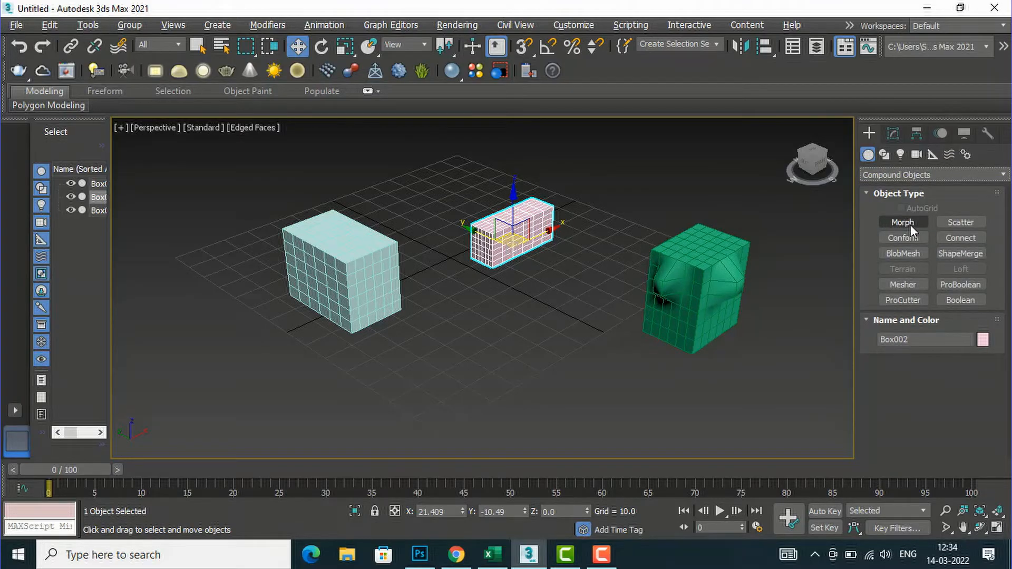
{"action": "left_click", "coordinate": [910, 224]}
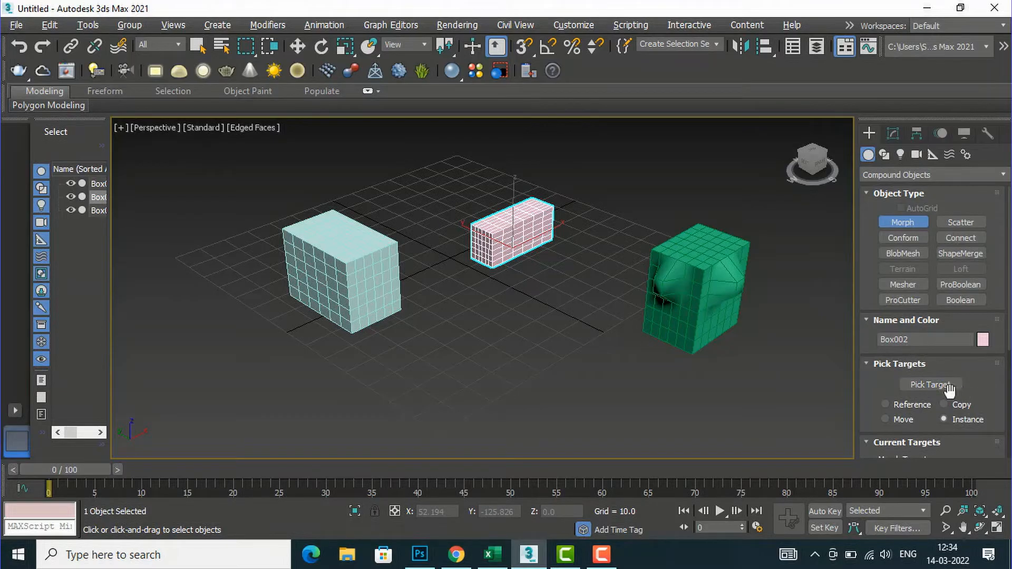
{"action": "scroll", "coordinate": [986, 370], "scroll_direction": "down", "scroll_amount": 1}
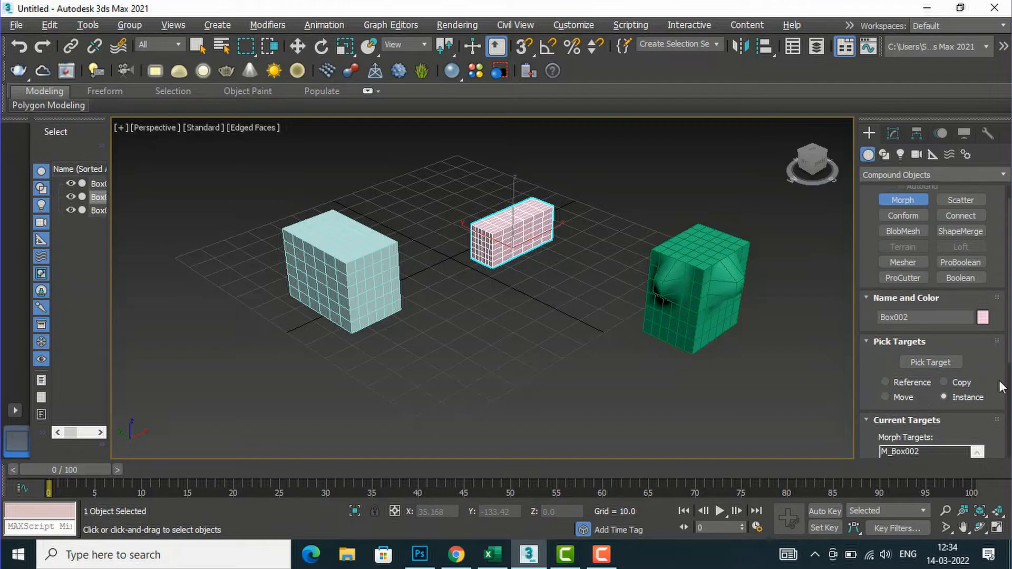
{"action": "scroll", "coordinate": [976, 369], "scroll_direction": "down", "scroll_amount": 1}
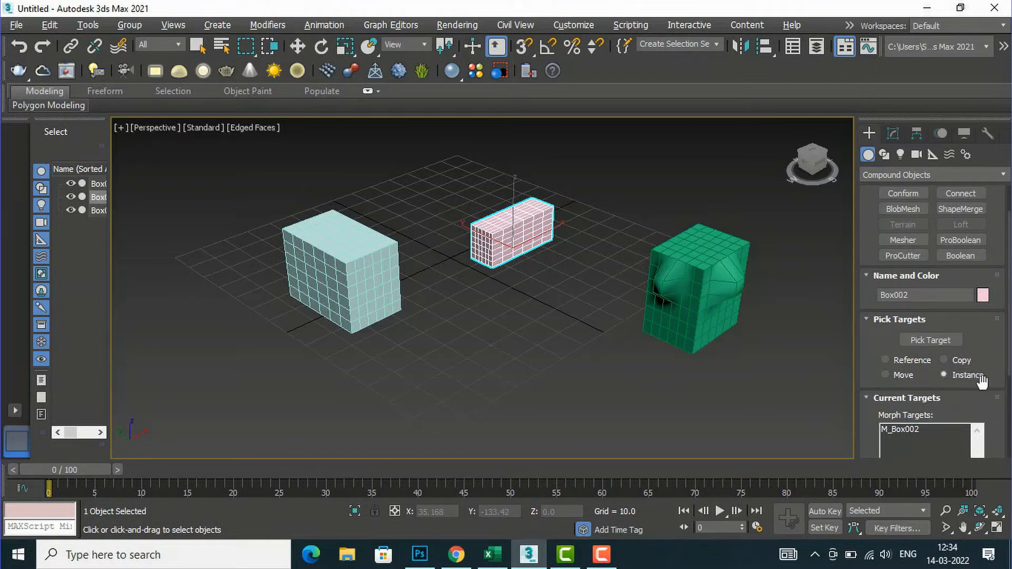
{"action": "scroll", "coordinate": [982, 388], "scroll_direction": "down", "scroll_amount": 2}
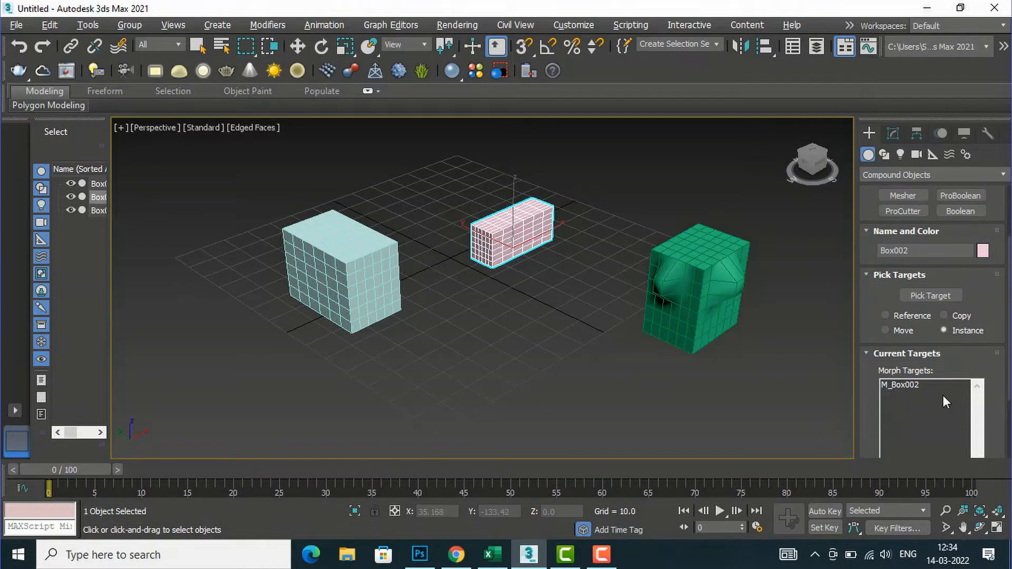
Try the green box as an instanced morph target for the pink box, and undo the pick.
{"action": "left_click", "coordinate": [932, 298]}
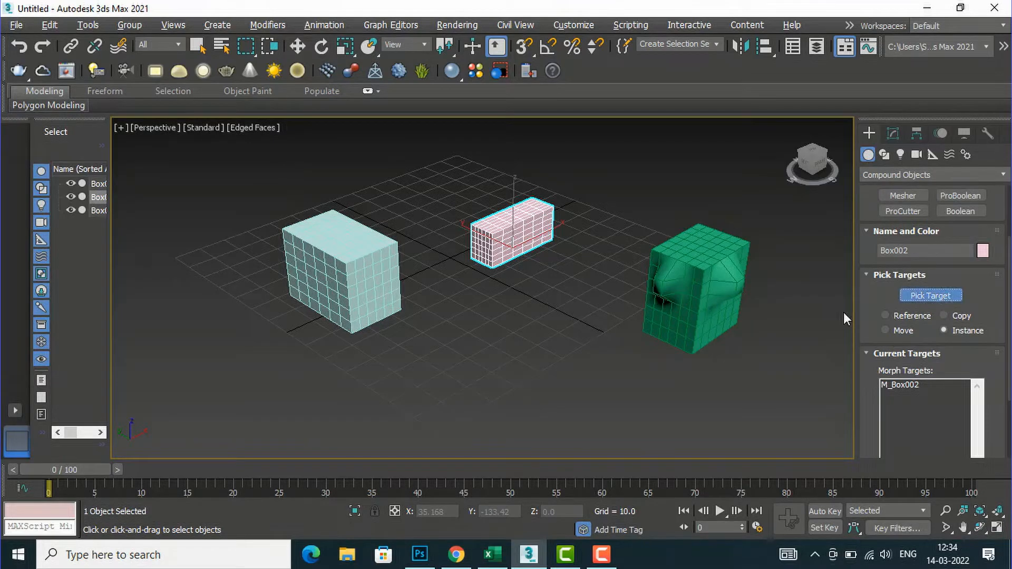
{"action": "left_click", "coordinate": [711, 296]}
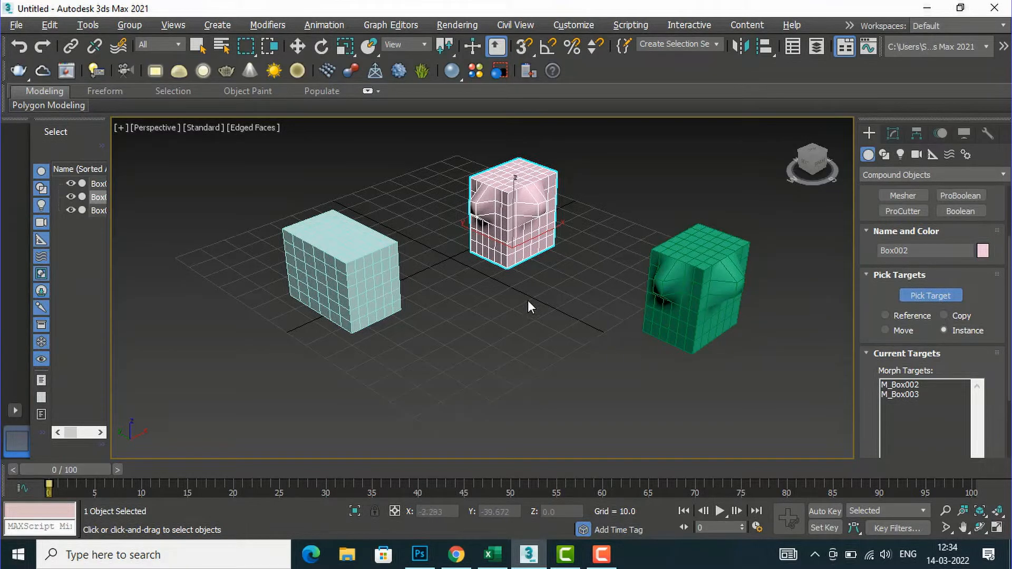
{"action": "scroll", "coordinate": [527, 301], "scroll_direction": "down", "scroll_amount": 3}
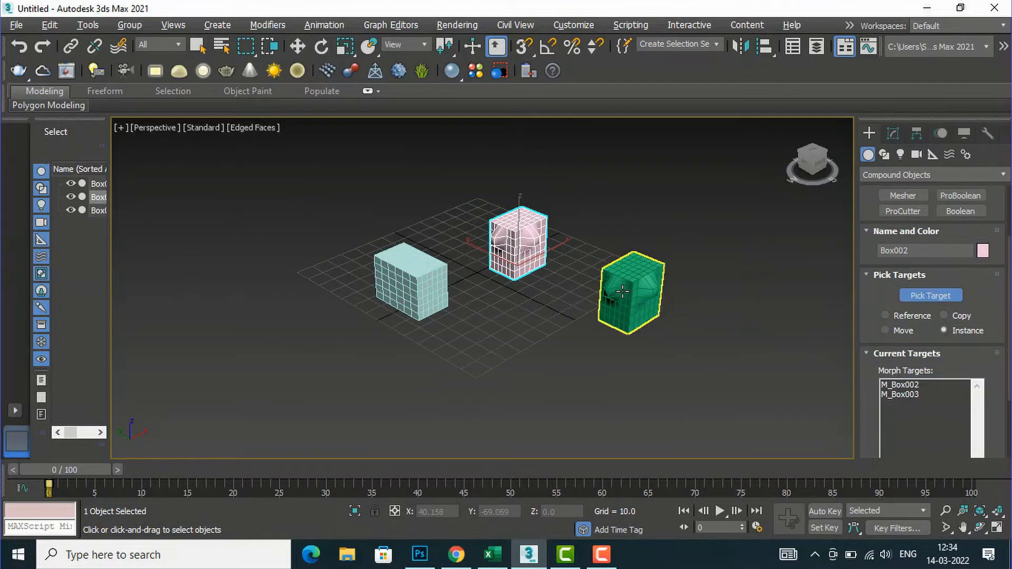
{"action": "scroll", "coordinate": [623, 292], "scroll_direction": "up", "scroll_amount": 3}
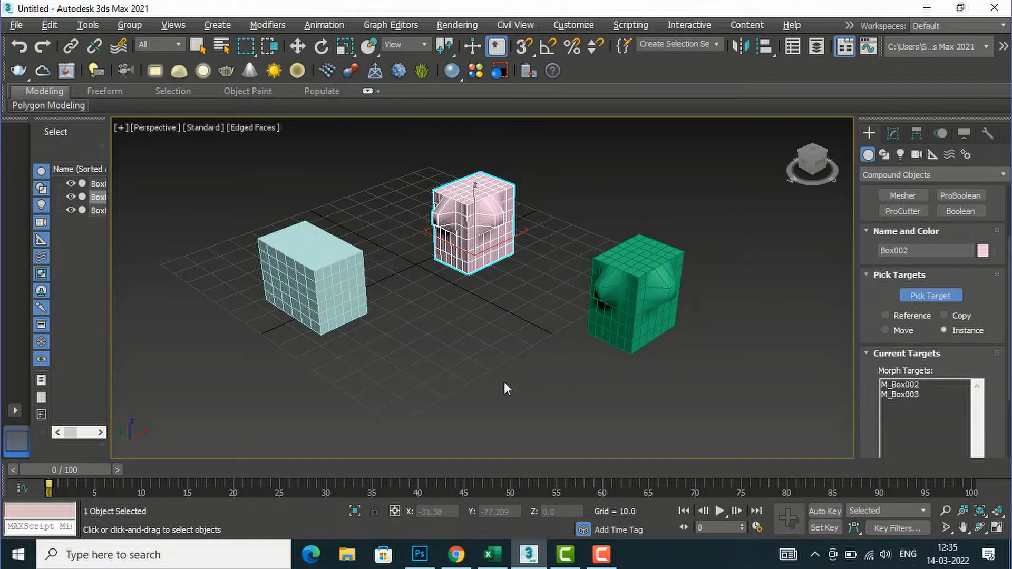
{"action": "key", "text": "ctrl+z"}
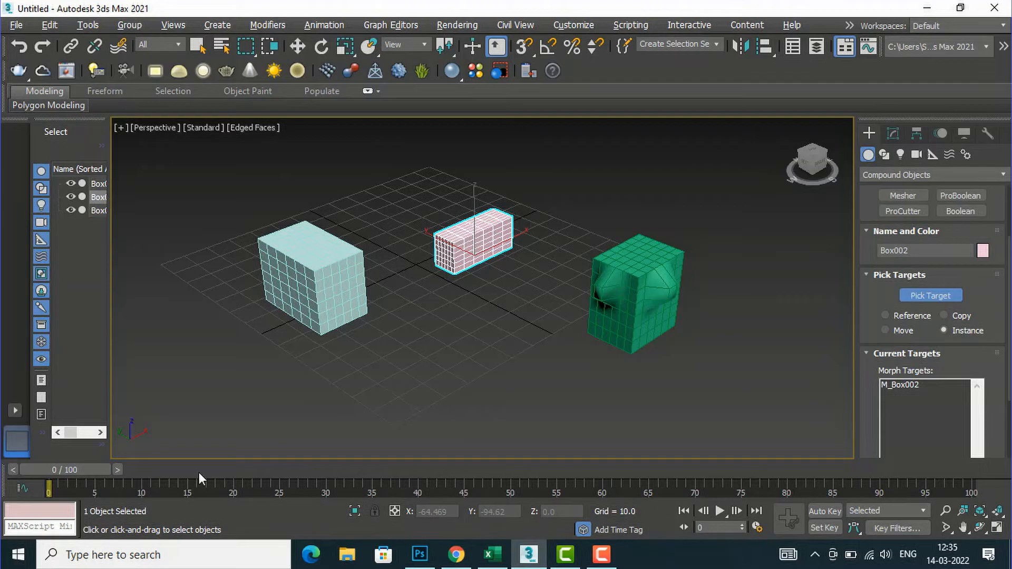
With Auto Key on at frame 100, pick the deformed green box, the pale blue box and the green box again as instanced morph targets.
{"action": "left_click_drag", "start_coordinate": [71, 470], "coordinate": [973, 494]}
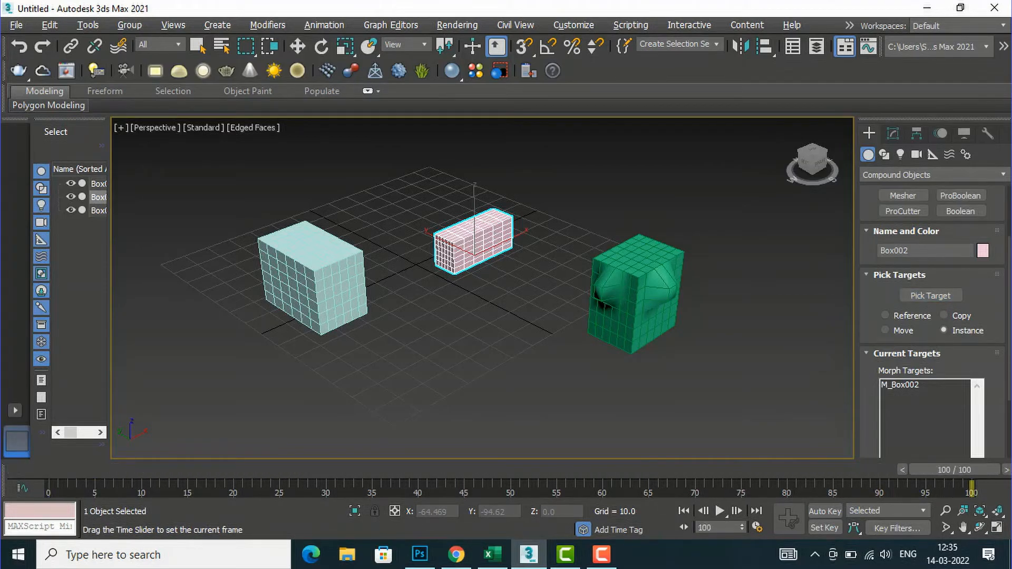
{"action": "left_click", "coordinate": [930, 295]}
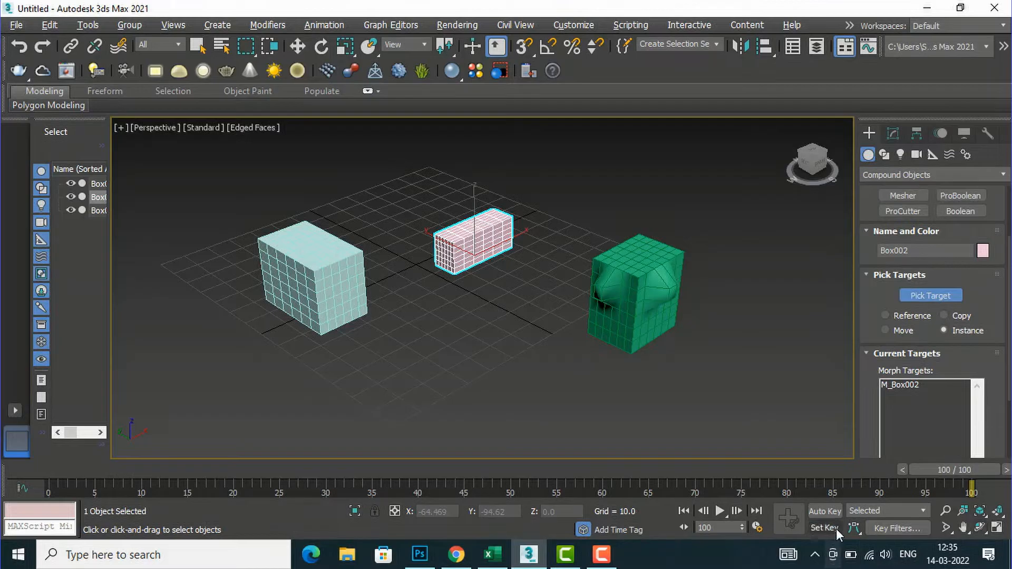
{"action": "left_click", "coordinate": [835, 514]}
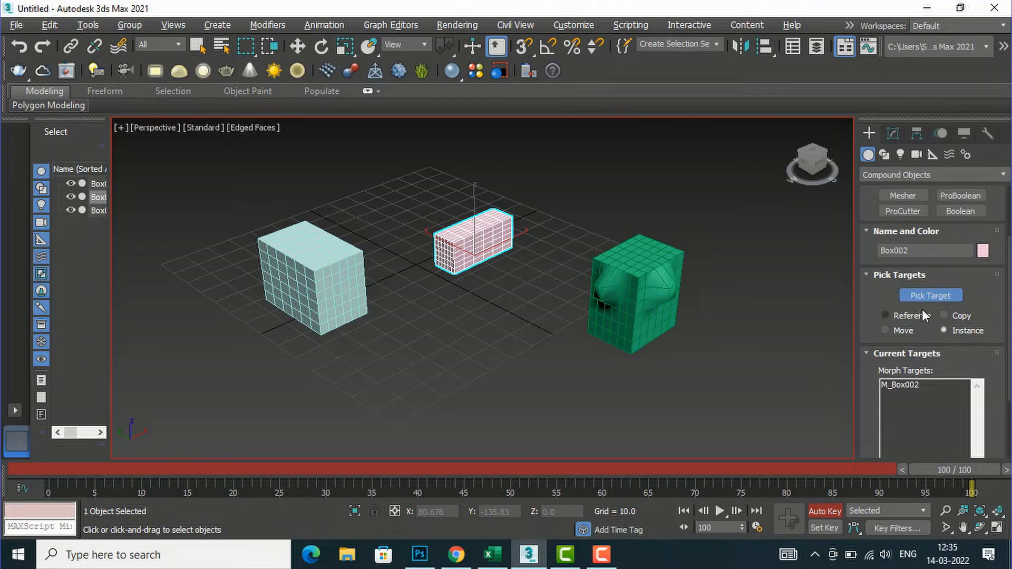
{"action": "scroll", "coordinate": [923, 290], "scroll_direction": "up", "scroll_amount": 2}
{"action": "scroll", "coordinate": [921, 261], "scroll_direction": "up", "scroll_amount": 2}
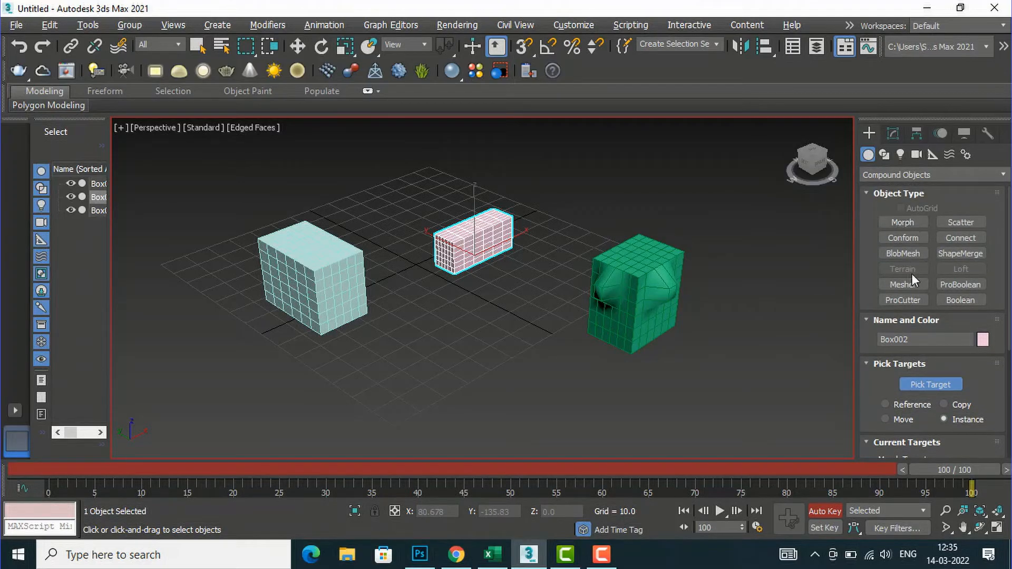
{"action": "left_click", "coordinate": [644, 324]}
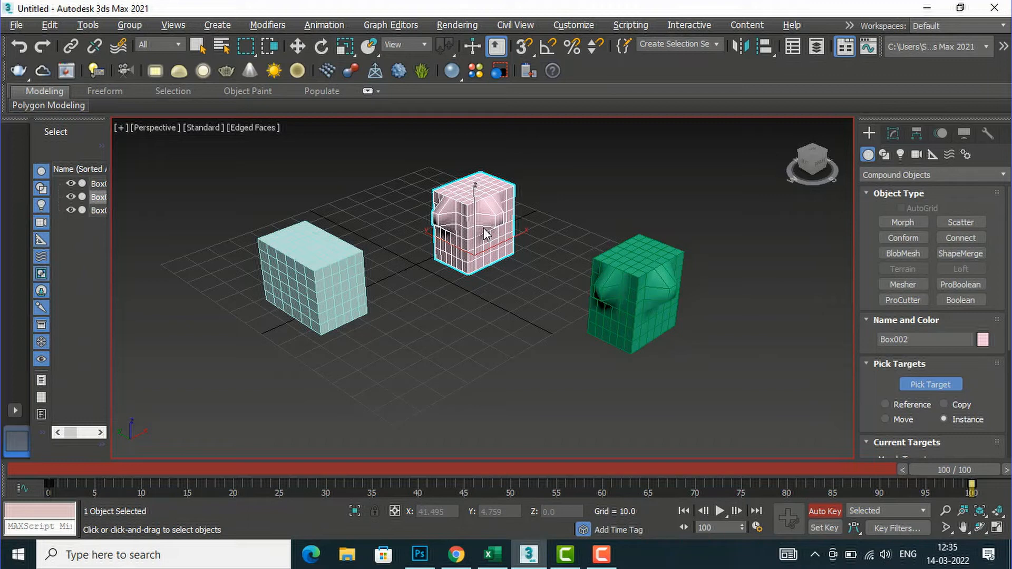
{"action": "left_click", "coordinate": [317, 296]}
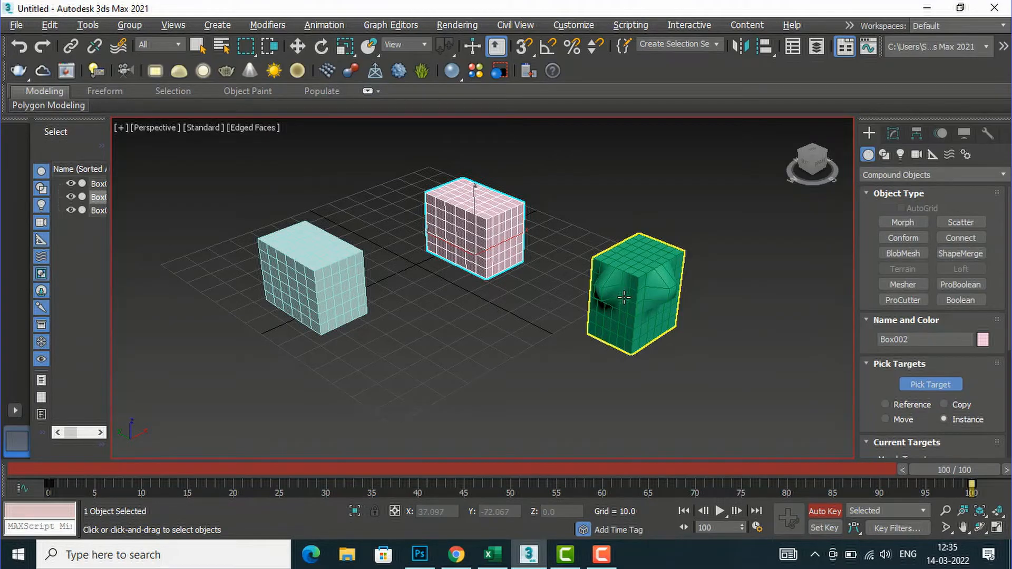
{"action": "left_click", "coordinate": [625, 293]}
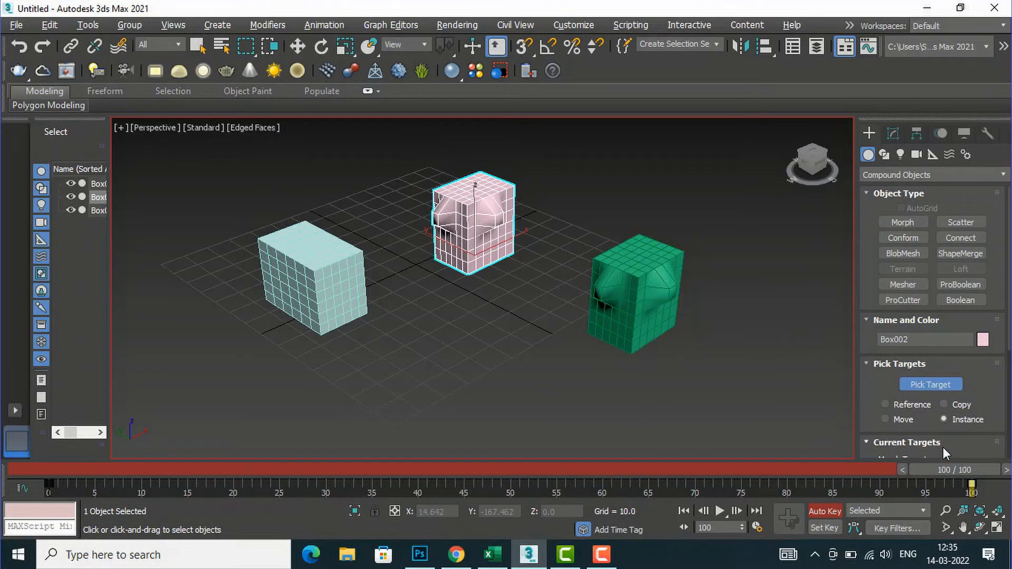
Play the morph animation from frame 0, turn off Auto Key and reactivate target picking for the pink box.
{"action": "left_click_drag", "start_coordinate": [944, 473], "coordinate": [2, 471]}
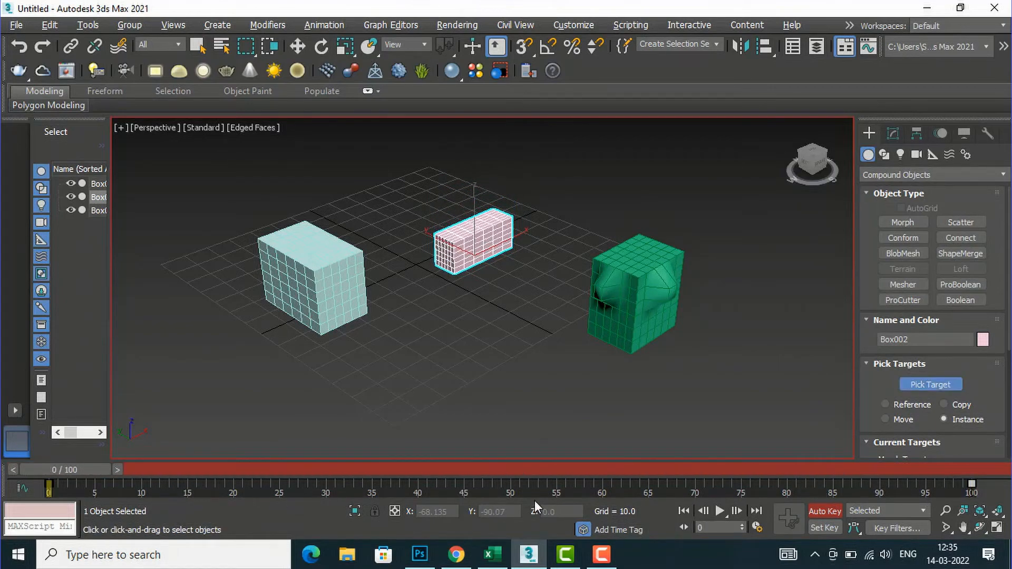
{"action": "left_click", "coordinate": [719, 511]}
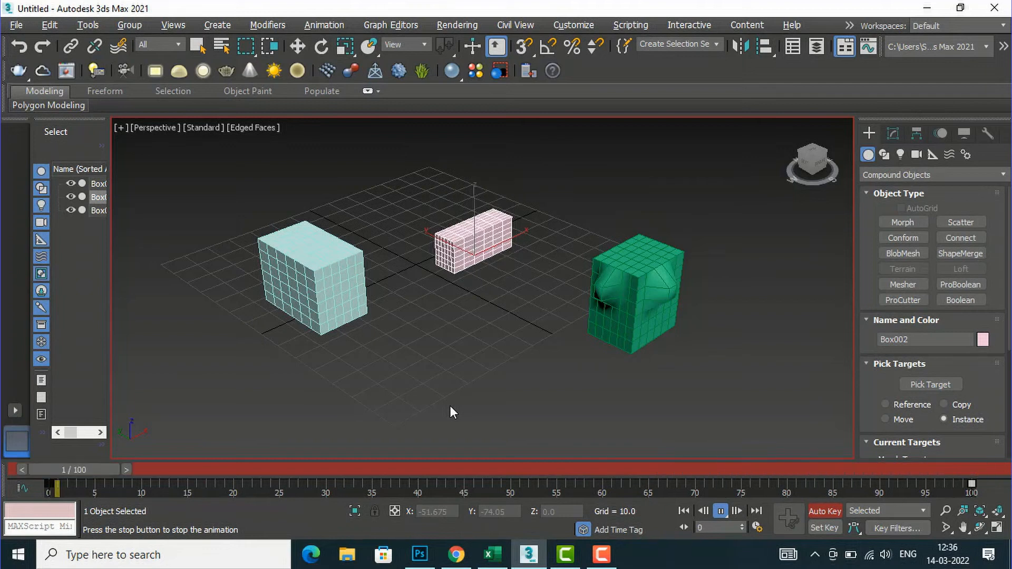
{"action": "left_click", "coordinate": [824, 511]}
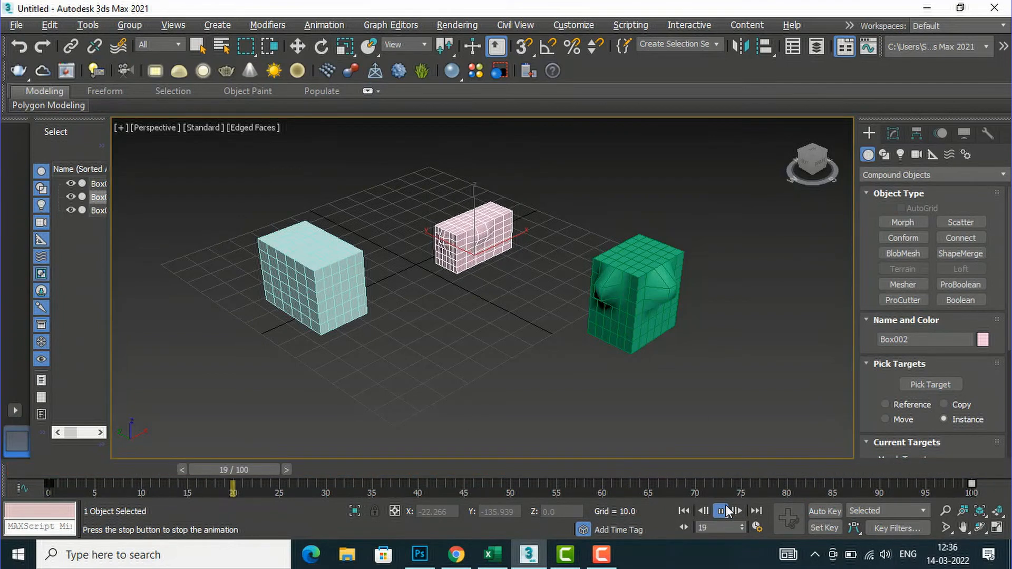
{"action": "left_click", "coordinate": [931, 384]}
Draw a standard box about 24.6 long, 19.4 wide and 19.1 high in the empty area in front of the deformed green box.
{"action": "scroll", "coordinate": [437, 275], "scroll_direction": "down", "scroll_amount": 5}
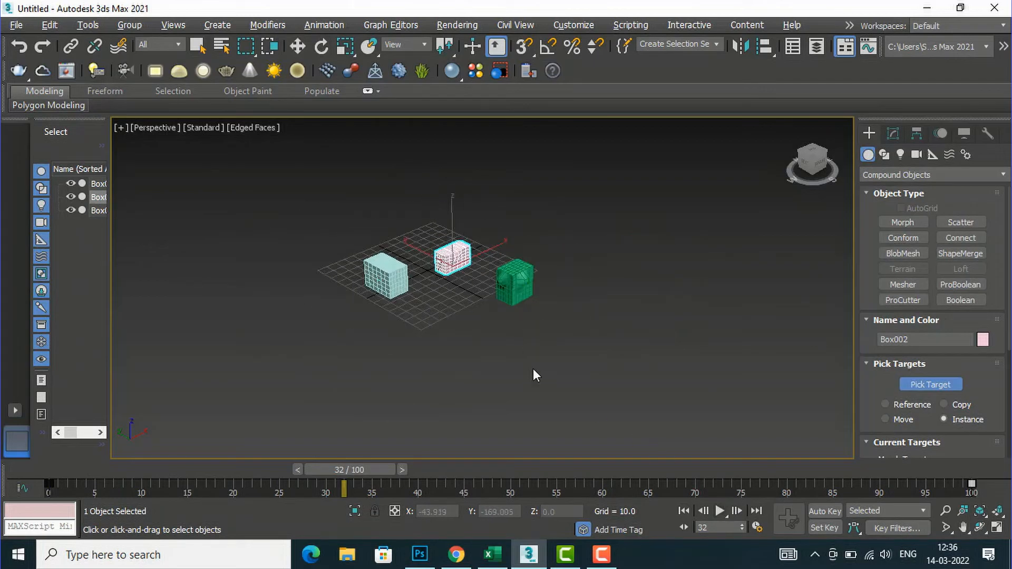
{"action": "scroll", "coordinate": [533, 368], "scroll_direction": "up", "scroll_amount": 5}
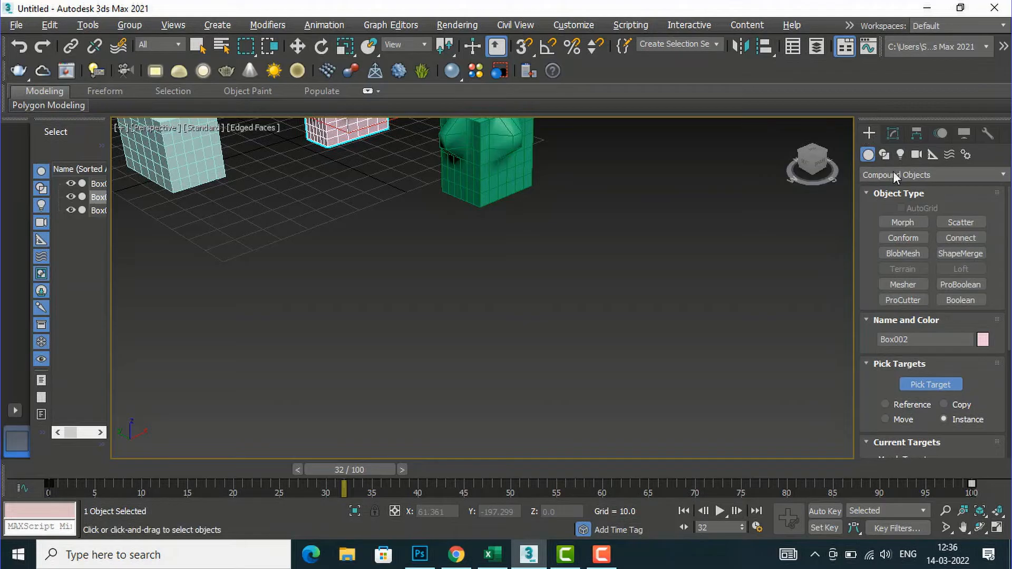
{"action": "left_click", "coordinate": [907, 182]}
{"action": "left_click", "coordinate": [891, 187]}
{"action": "left_click", "coordinate": [899, 222]}
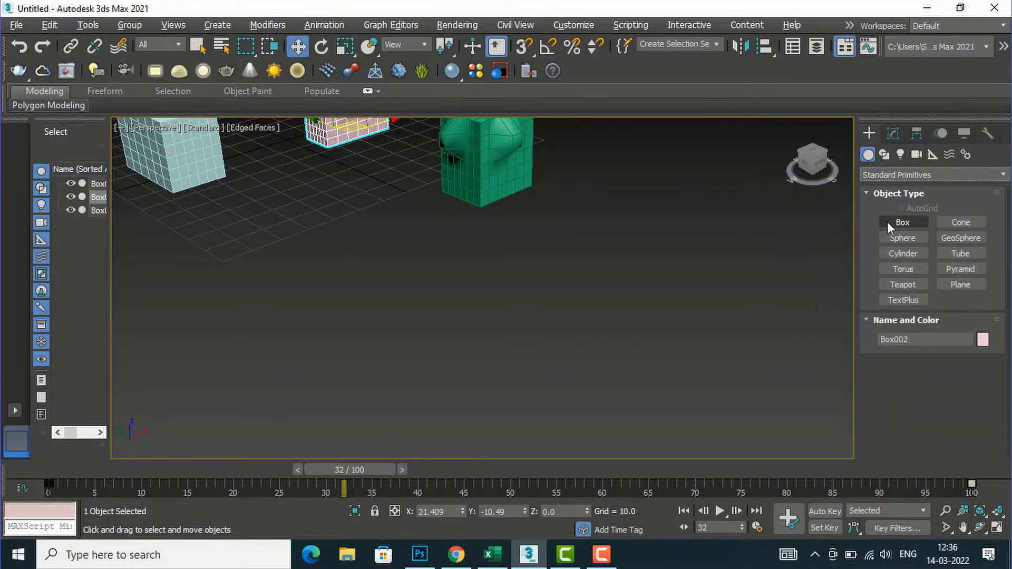
{"action": "left_click_drag", "start_coordinate": [401, 312], "coordinate": [522, 316]}
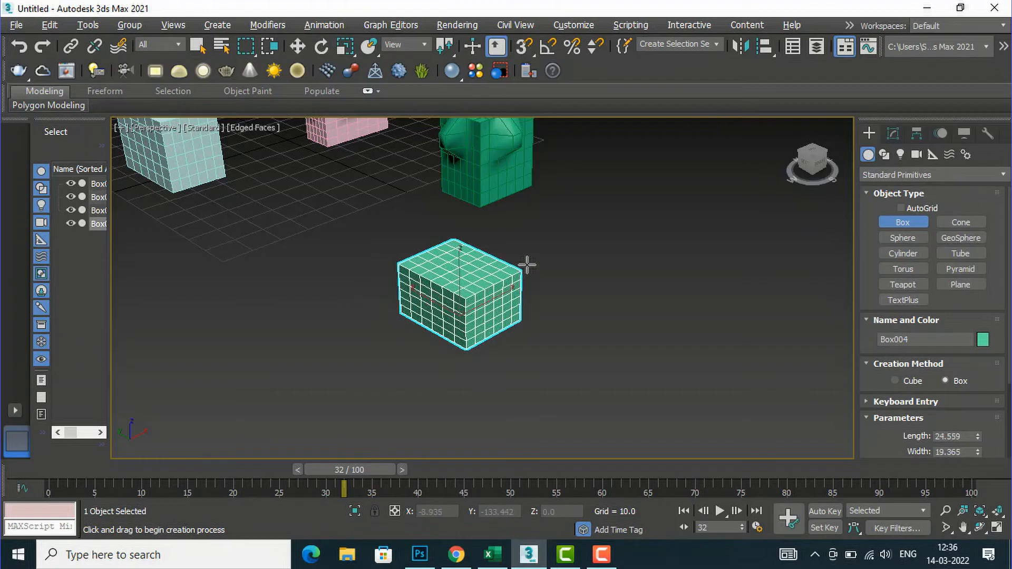
{"action": "left_click", "coordinate": [527, 248]}
Set the new green box's length, width and height segments to 7 each.
{"action": "scroll", "coordinate": [1000, 411], "scroll_direction": "down", "scroll_amount": 1}
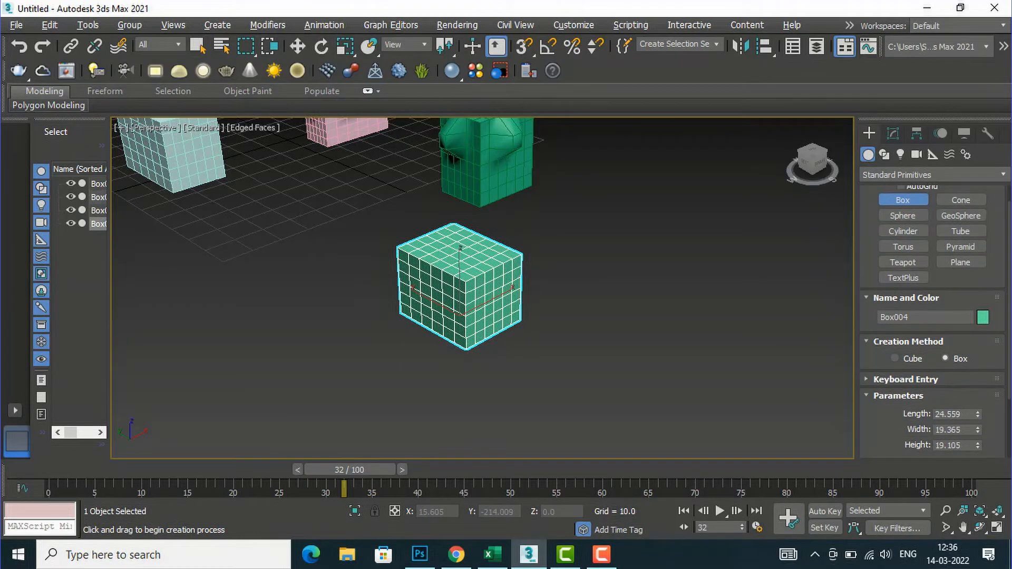
{"action": "scroll", "coordinate": [1005, 401], "scroll_direction": "down", "scroll_amount": 2}
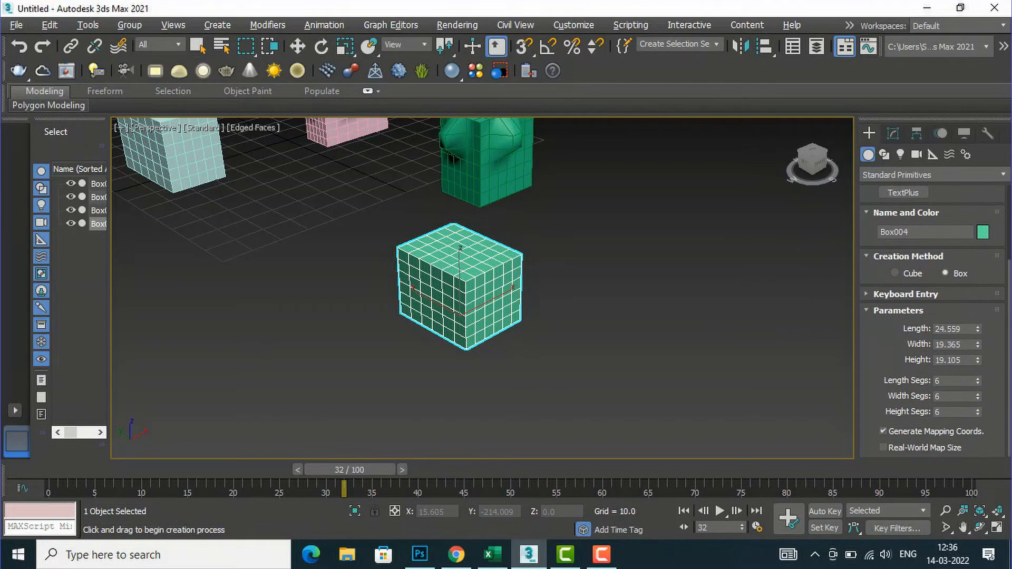
{"action": "left_click_drag", "start_coordinate": [947, 380], "coordinate": [849, 379]}
{"action": "type", "text": "7"}
{"action": "key", "text": "Return"}
{"action": "left_click_drag", "start_coordinate": [949, 396], "coordinate": [892, 392]}
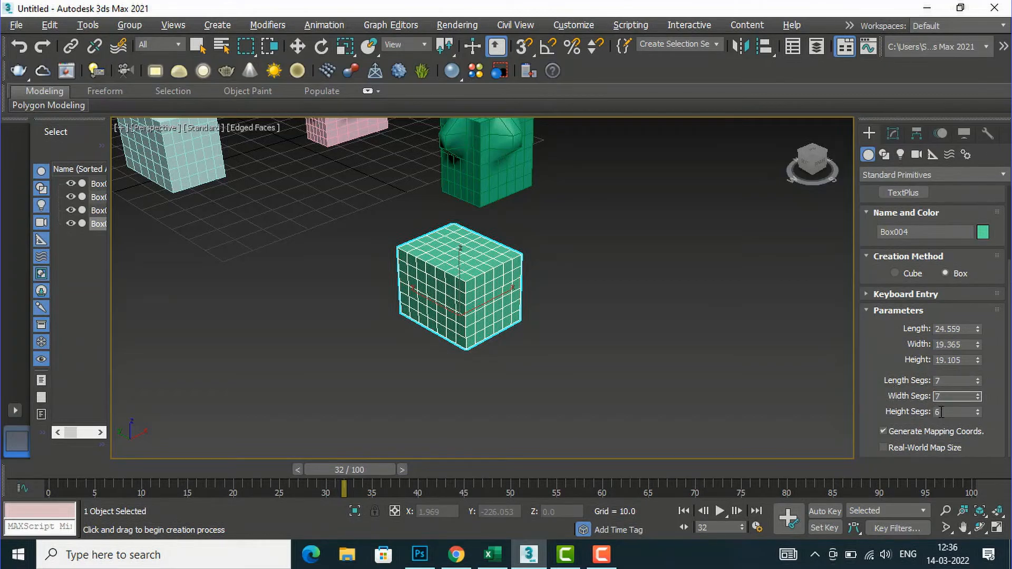
{"action": "left_click_drag", "start_coordinate": [945, 412], "coordinate": [909, 403]}
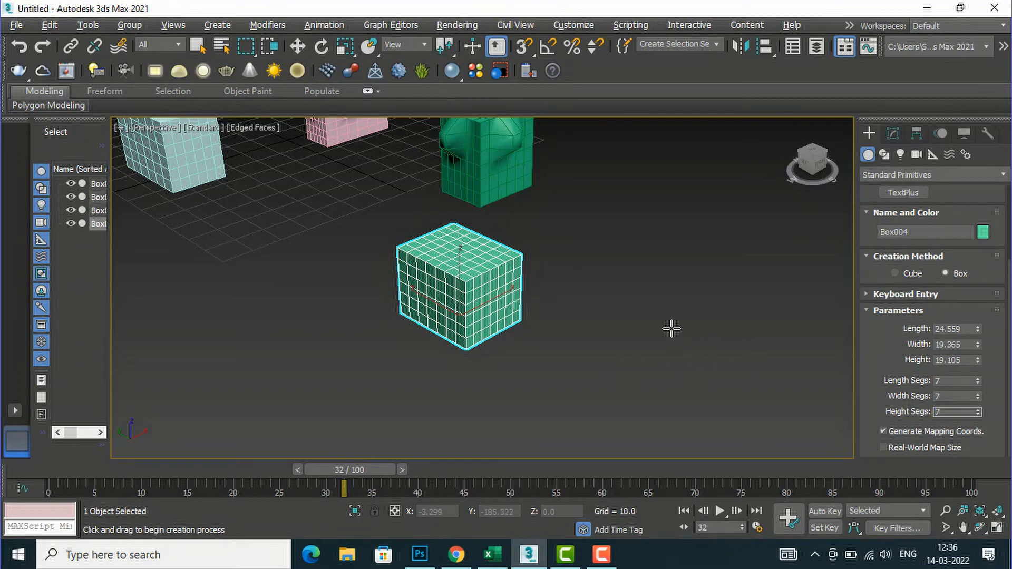
Draw another box about 18.4 long, 19.4 wide and 24 high beside it, set all its segment counts to 9, and leave box creation.
{"action": "left_click_drag", "start_coordinate": [657, 335], "coordinate": [761, 334]}
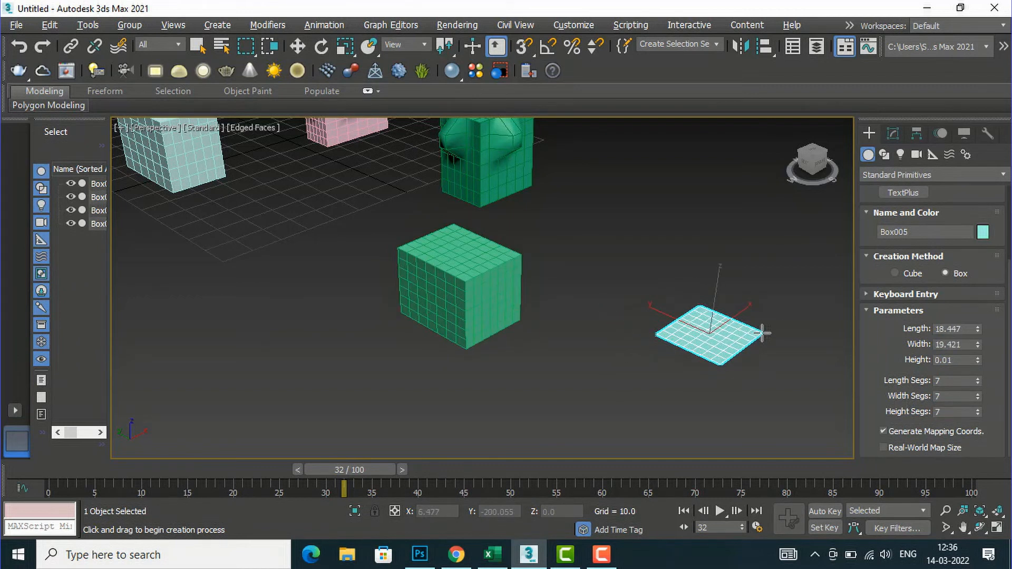
{"action": "left_click", "coordinate": [754, 266]}
{"action": "double_click", "coordinate": [961, 381]}
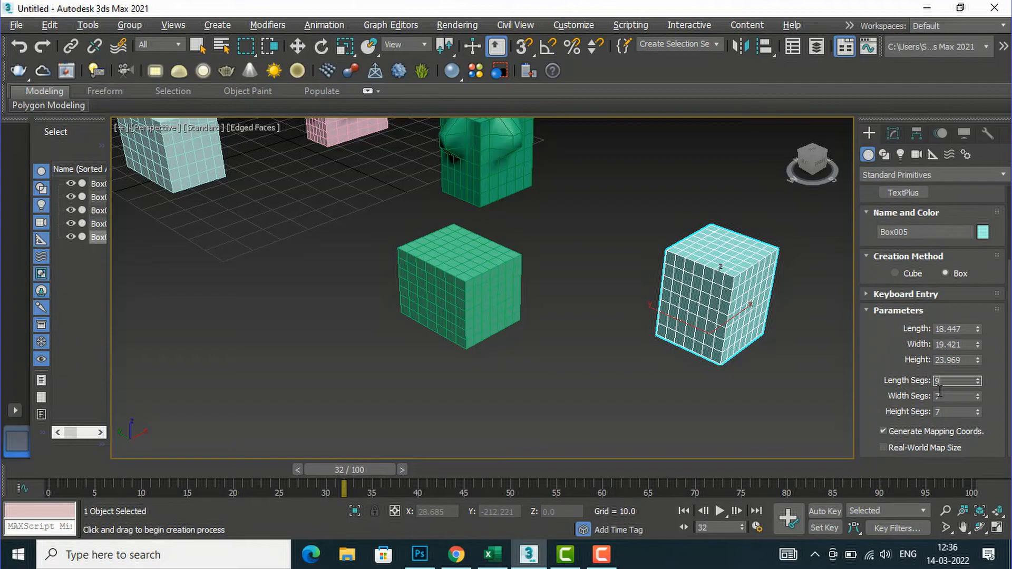
{"action": "double_click", "coordinate": [951, 396]}
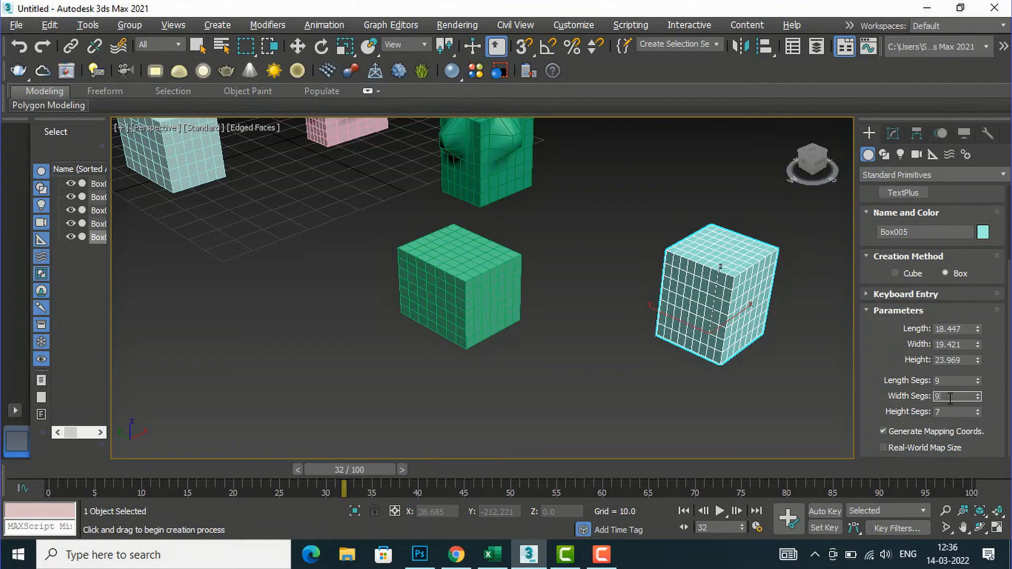
{"action": "double_click", "coordinate": [950, 411]}
{"action": "double_click", "coordinate": [951, 411]}
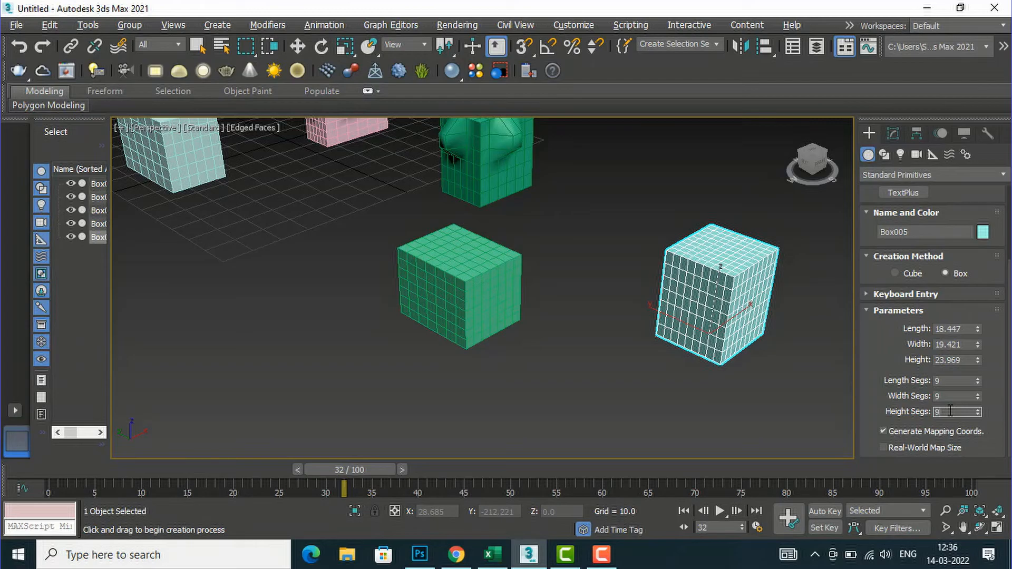
{"action": "left_click", "coordinate": [698, 430]}
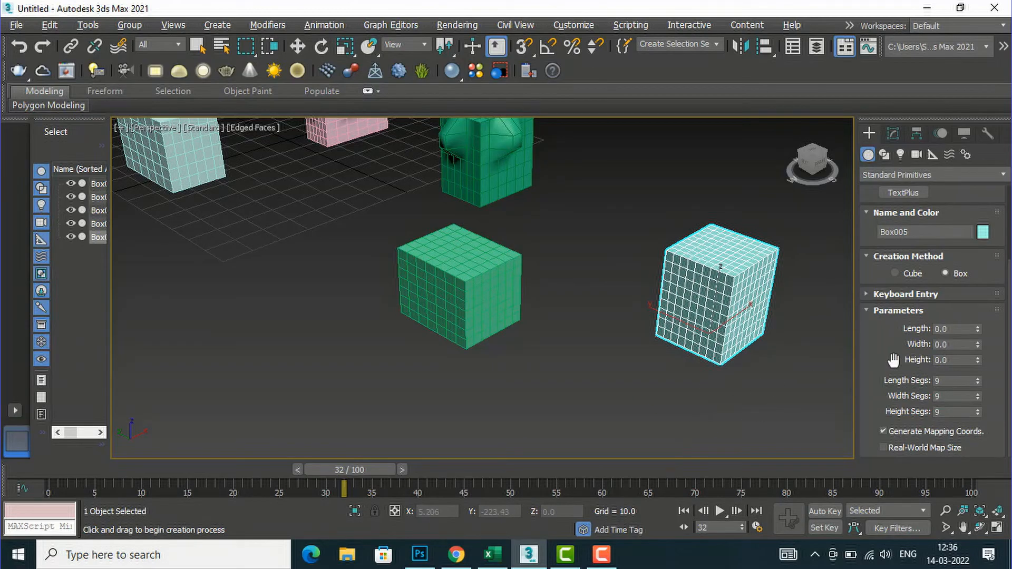
{"action": "key", "text": "w"}
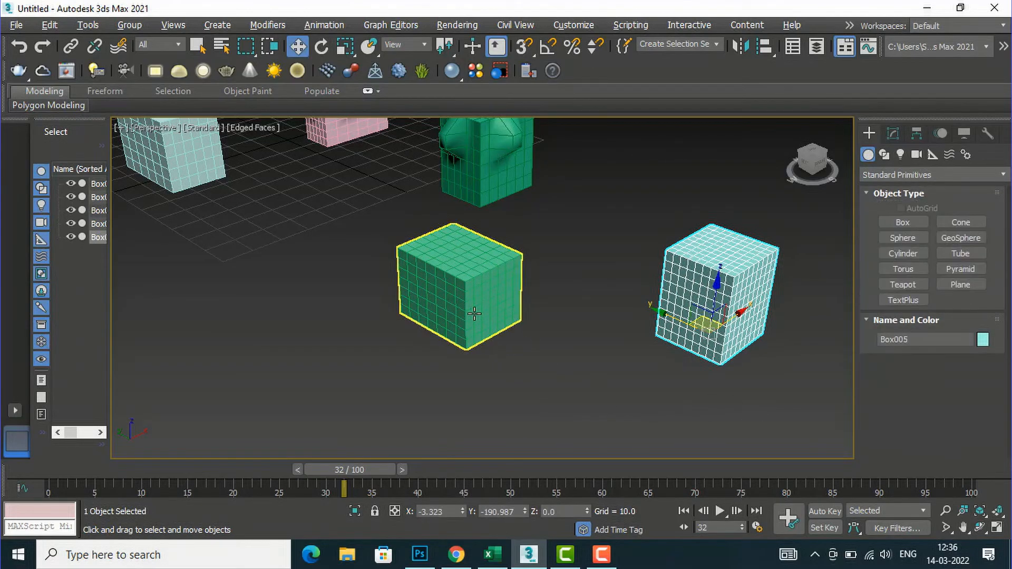
Turn the green box with 7 segments into a Morph compound object and activate instanced target picking.
{"action": "left_click", "coordinate": [481, 306]}
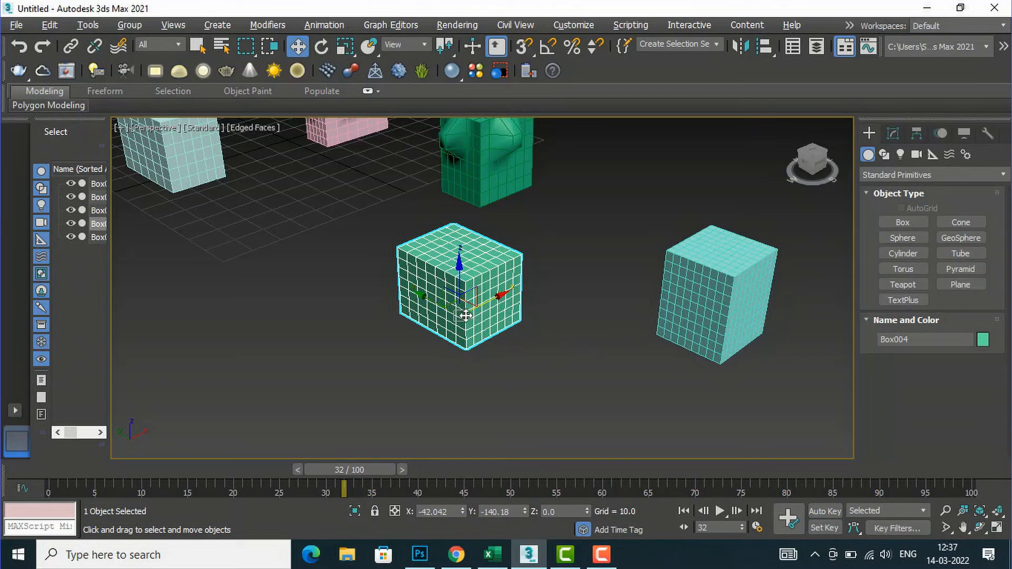
{"action": "left_click", "coordinate": [948, 179]}
{"action": "left_click", "coordinate": [933, 215]}
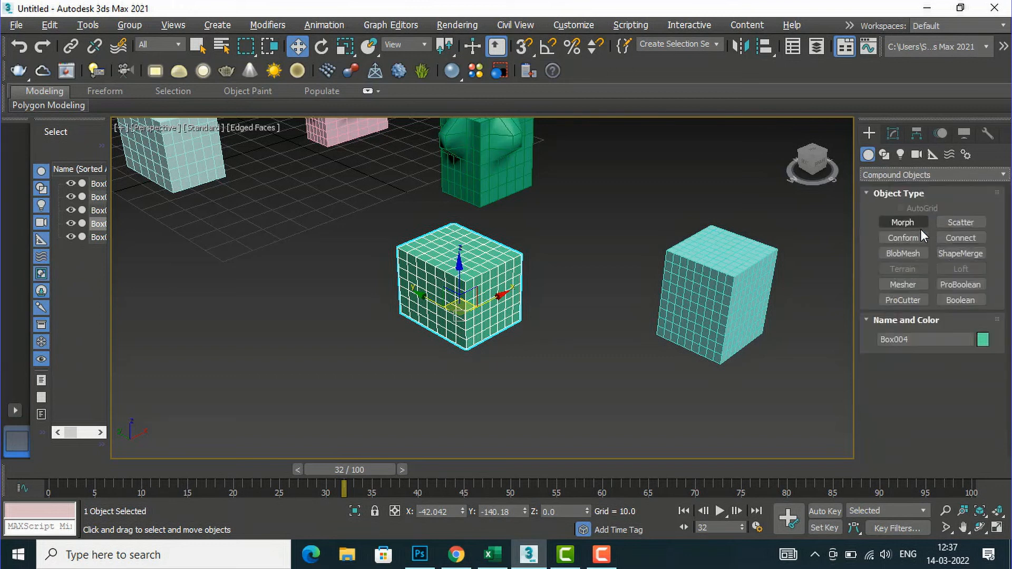
{"action": "left_click", "coordinate": [919, 225]}
{"action": "left_click", "coordinate": [953, 385]}
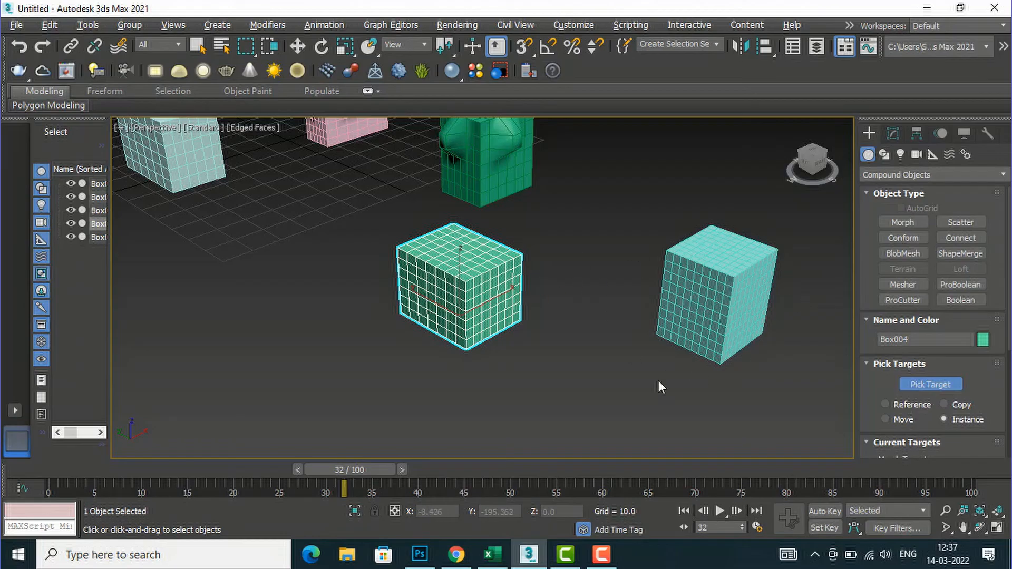
{"action": "scroll", "coordinate": [634, 388], "scroll_direction": "down", "scroll_amount": 5}
{"action": "scroll", "coordinate": [562, 314], "scroll_direction": "up", "scroll_amount": 5}
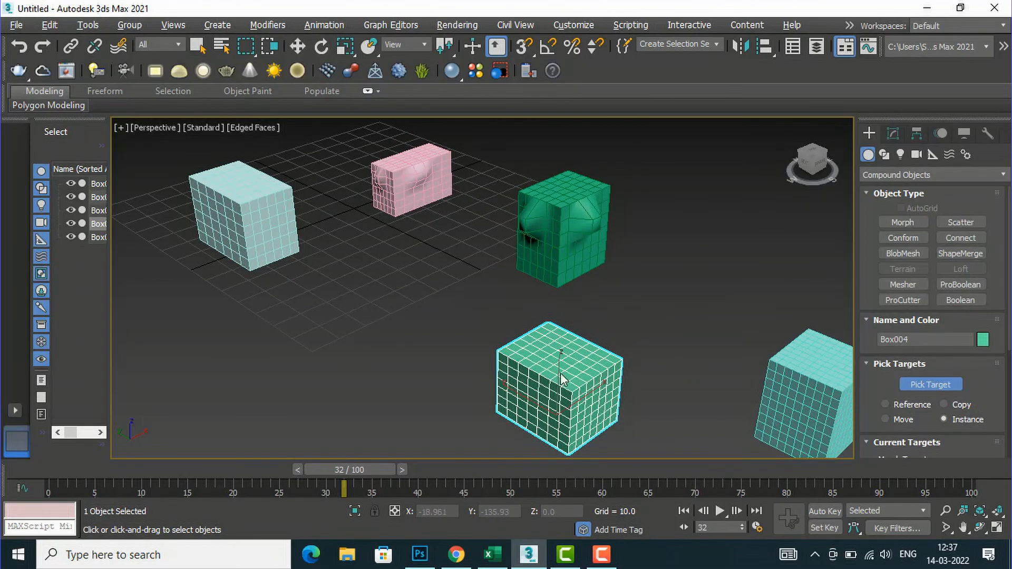
{"action": "scroll", "coordinate": [594, 283], "scroll_direction": "down", "scroll_amount": 2}
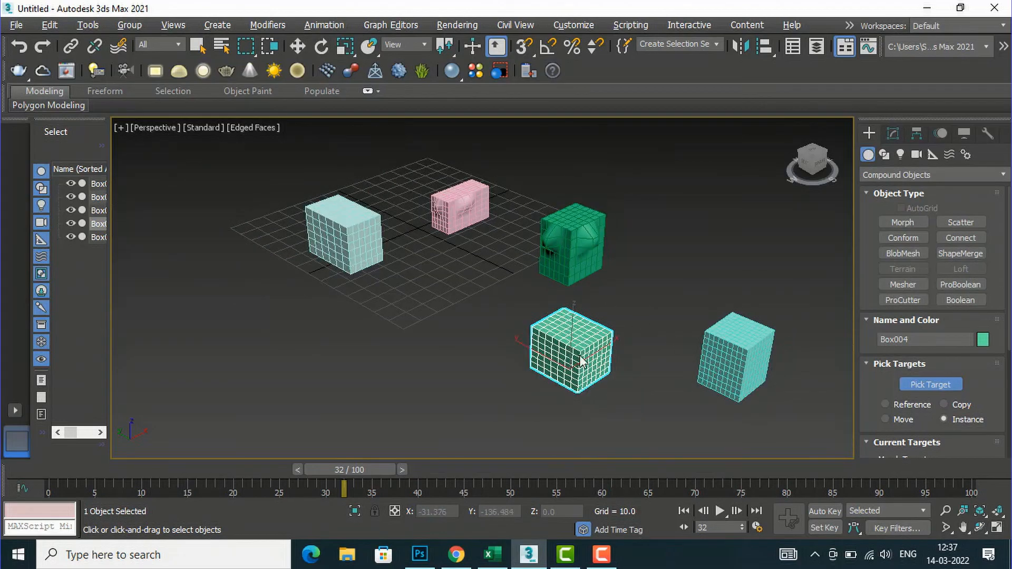